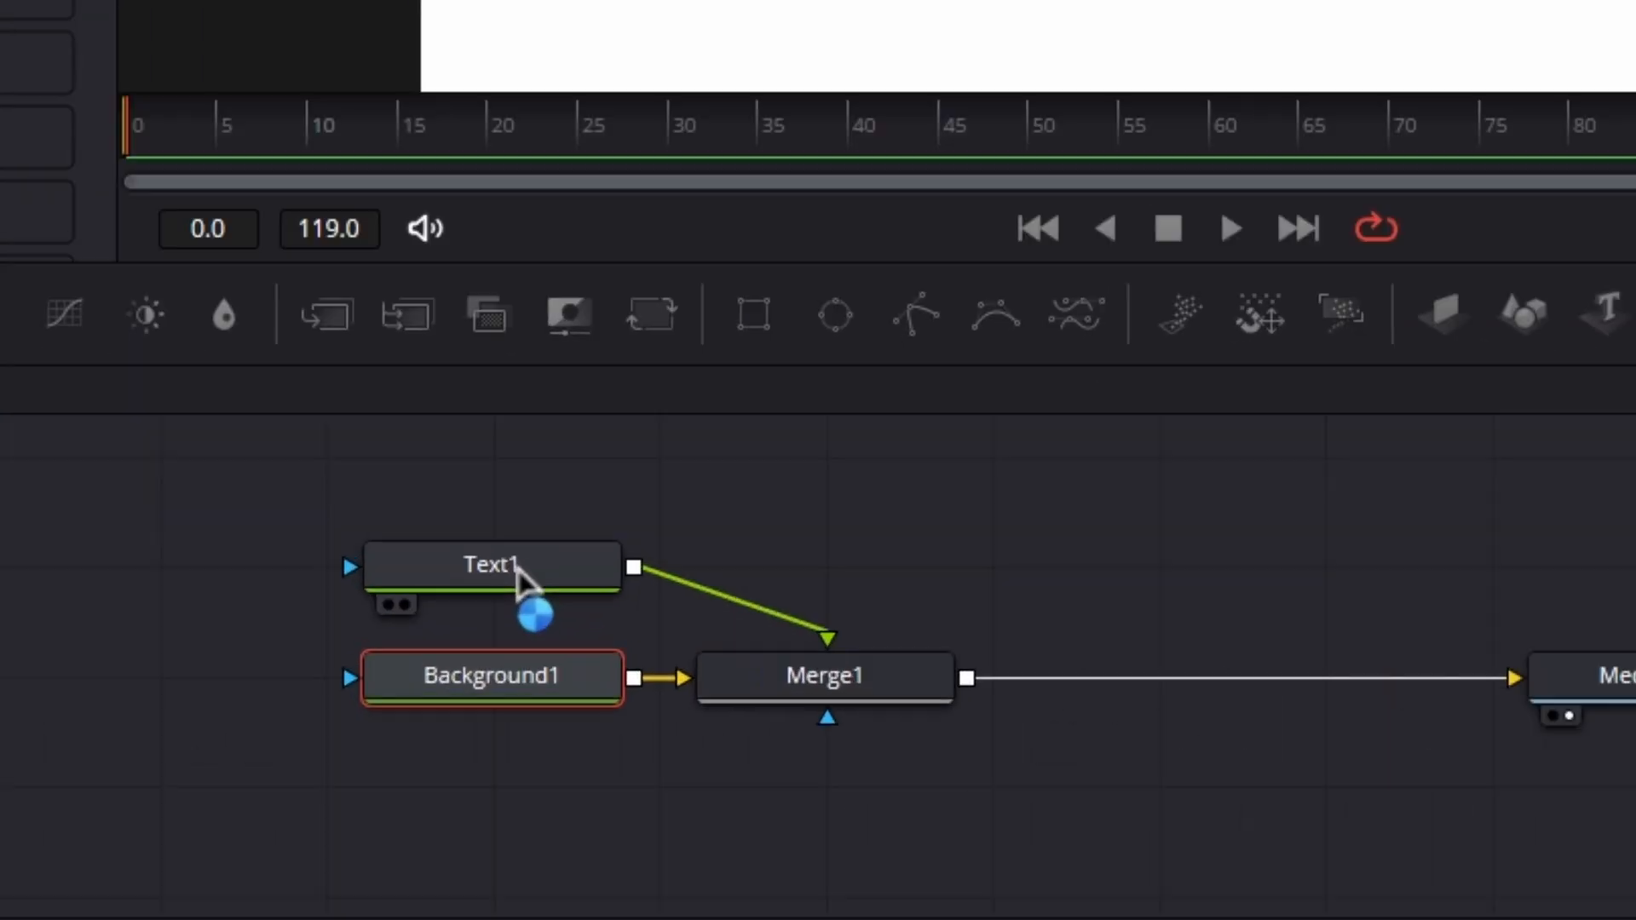
Step: Set Text1's Write On End to 0.0 and keyframe Write On at frame 0
click(515, 575)
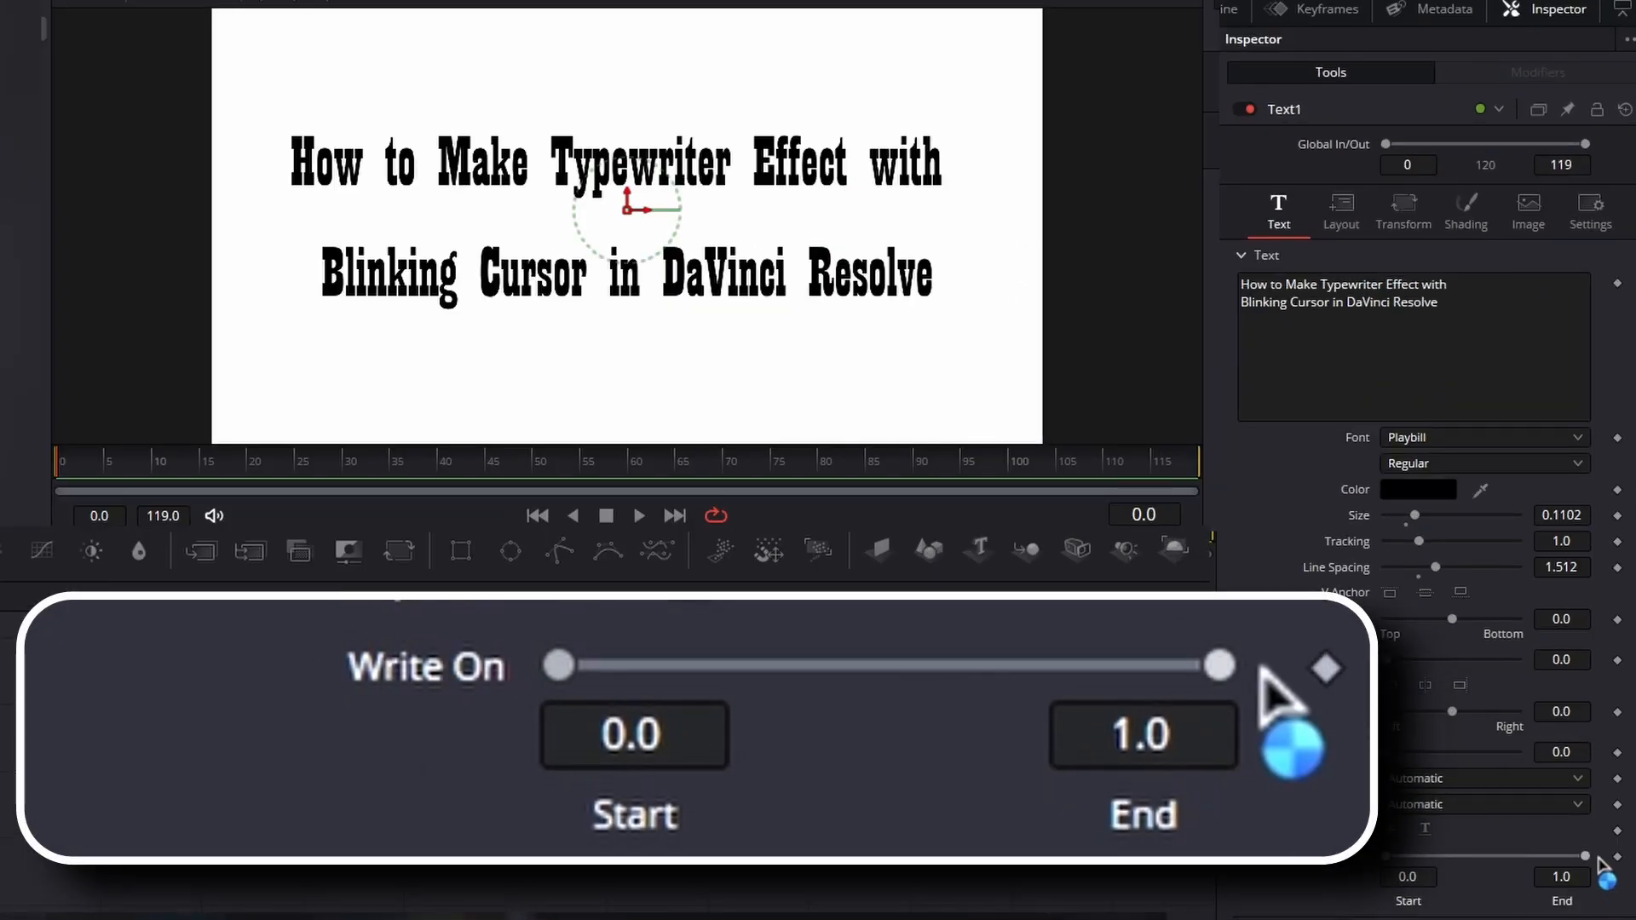
mouse_move(1586, 856)
mouse_down()
mouse_move(1397, 858)
mouse_move(1585, 856)
mouse_up()
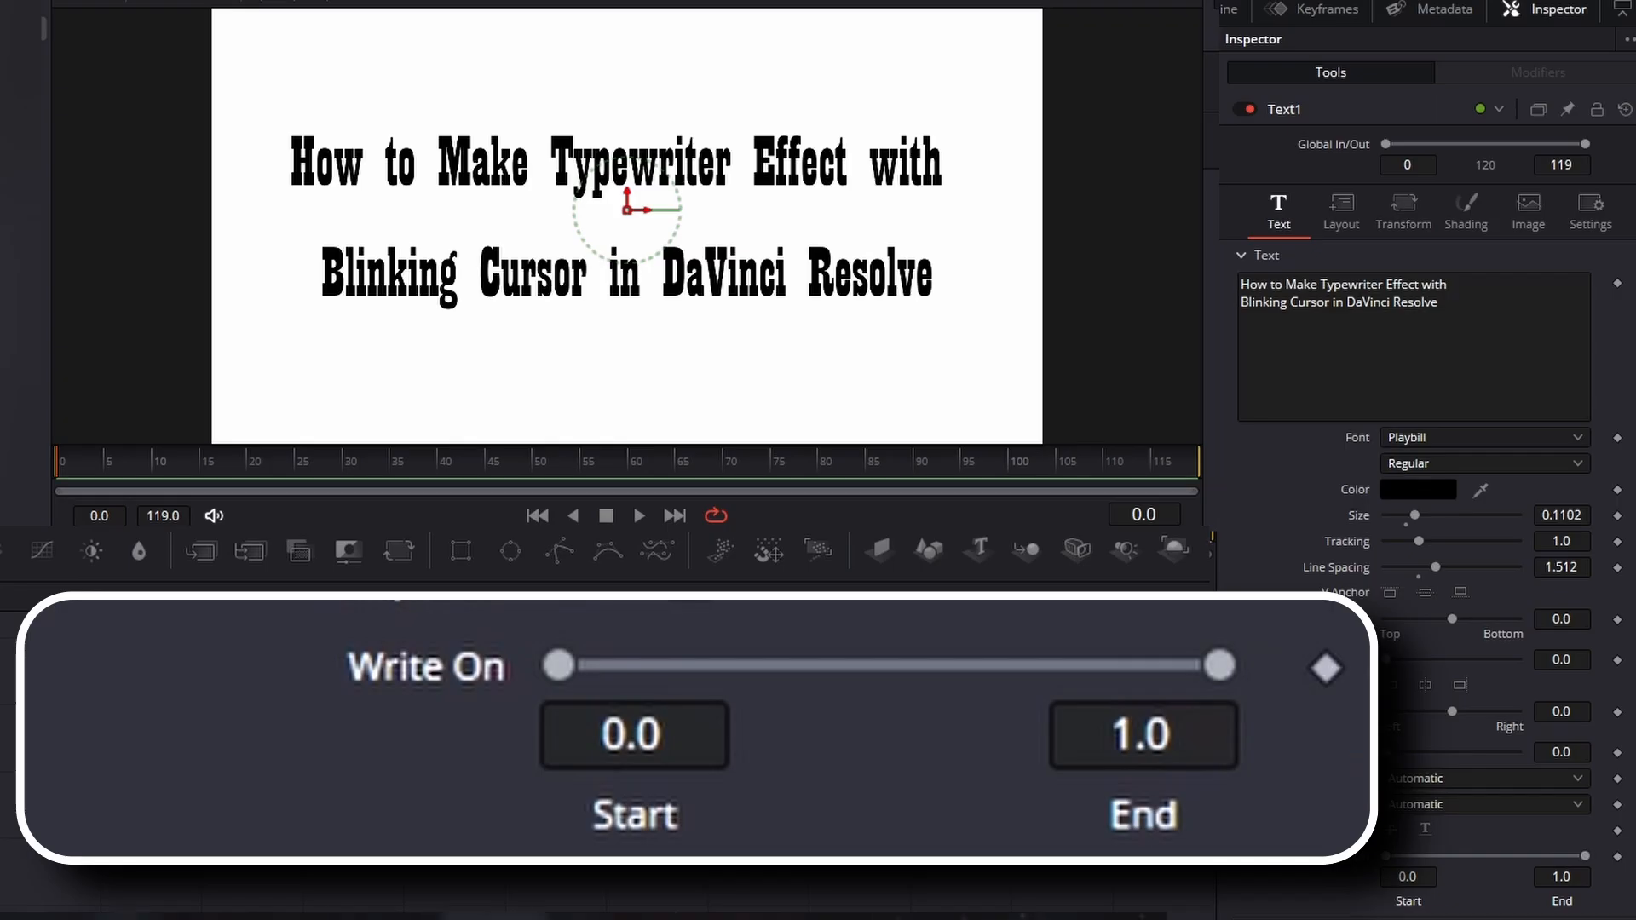
drag(1400, 861, 1289, 835)
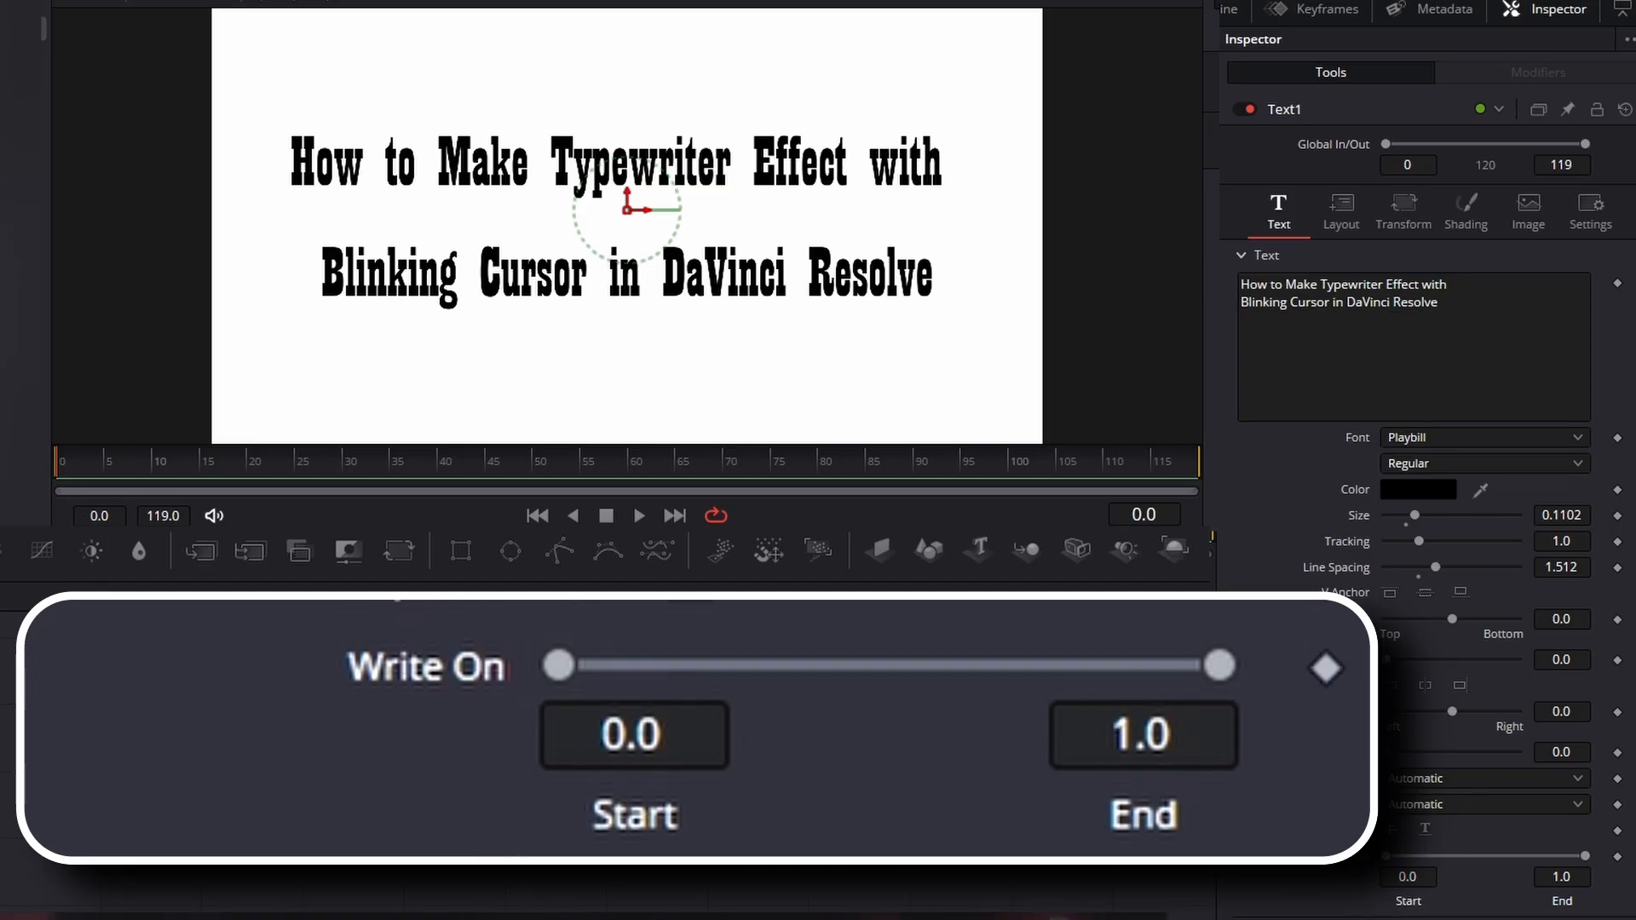
click(1618, 857)
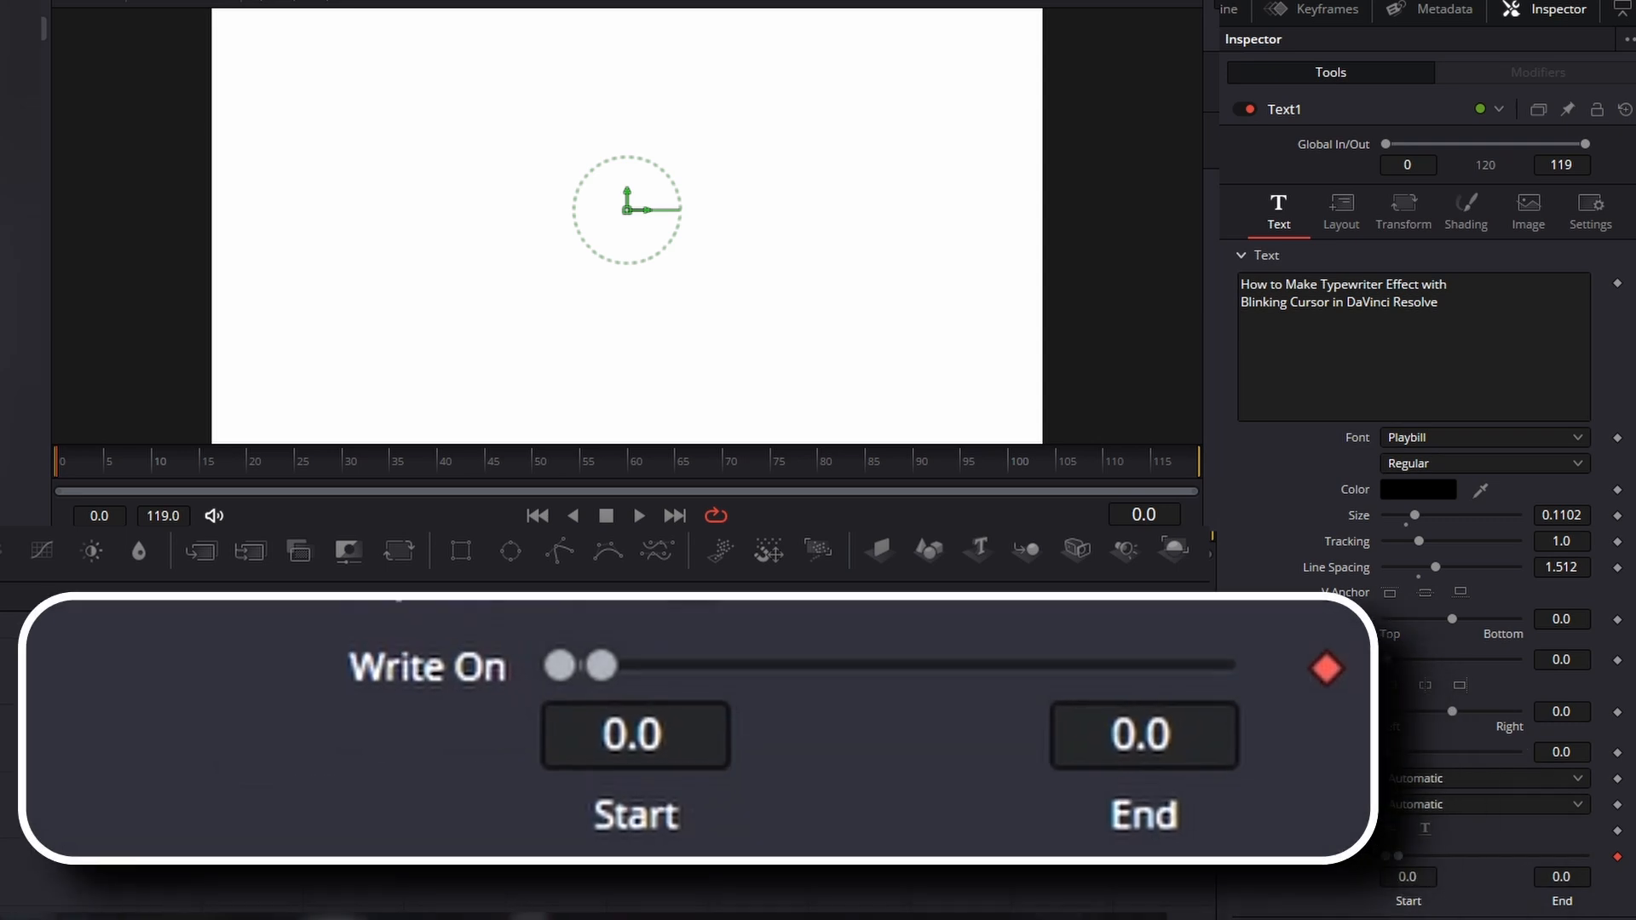
Step: Keyframe Text1's Write On End at 0.478 on frame 60 and hold it with another keyframe at frame 80
click(250, 469)
drag(253, 468, 368, 486)
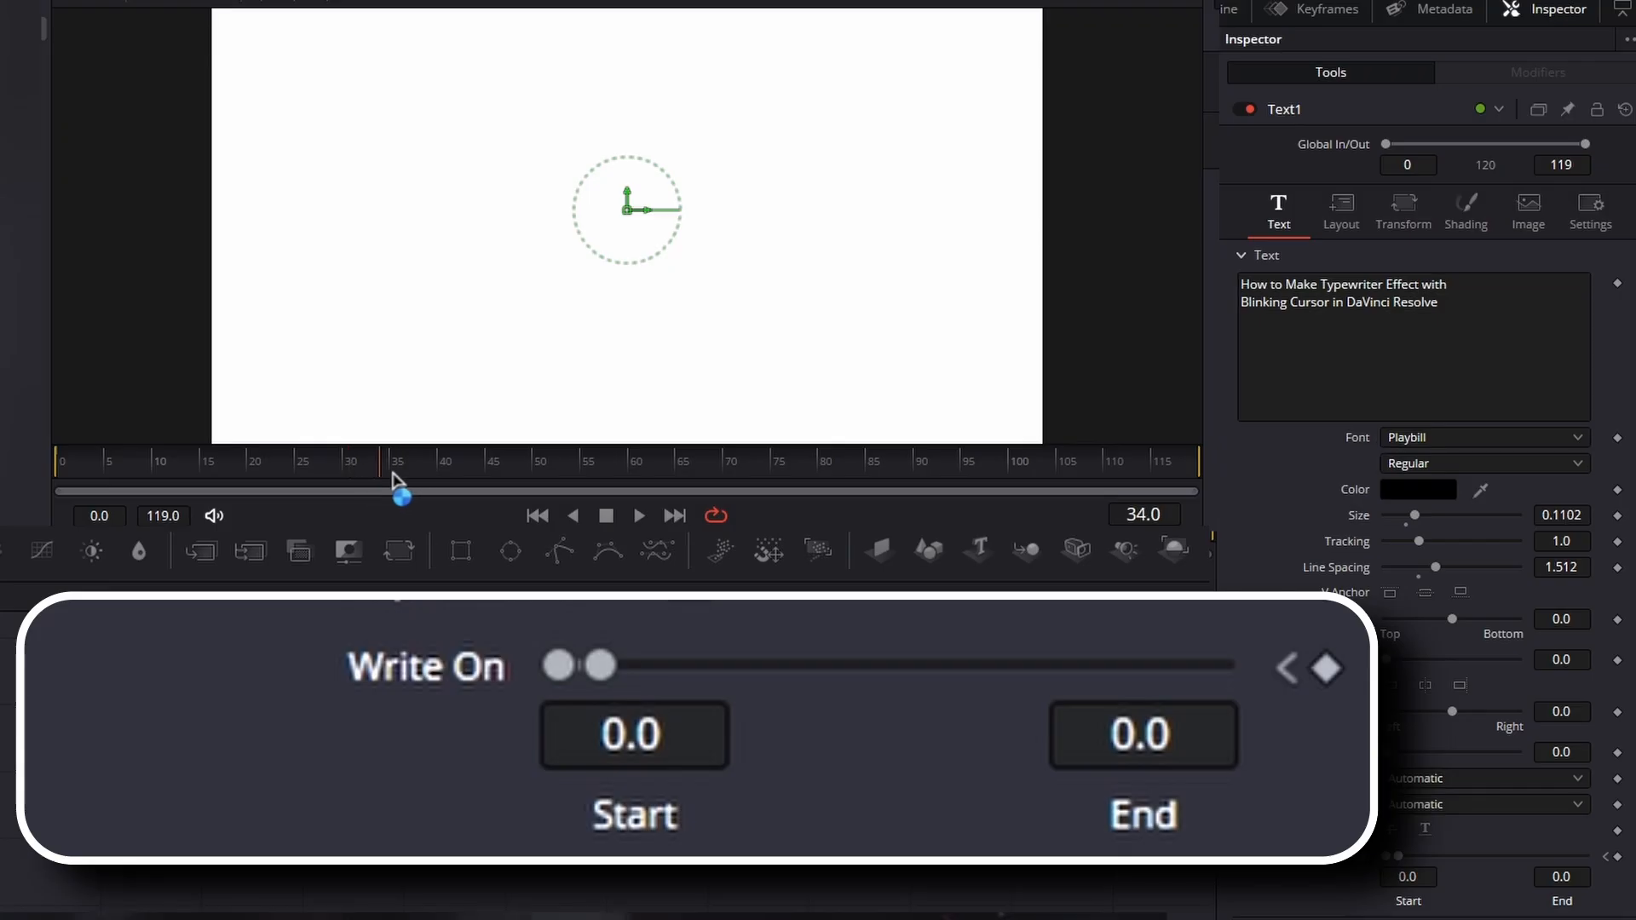
click(1398, 857)
drag(1401, 859, 1488, 856)
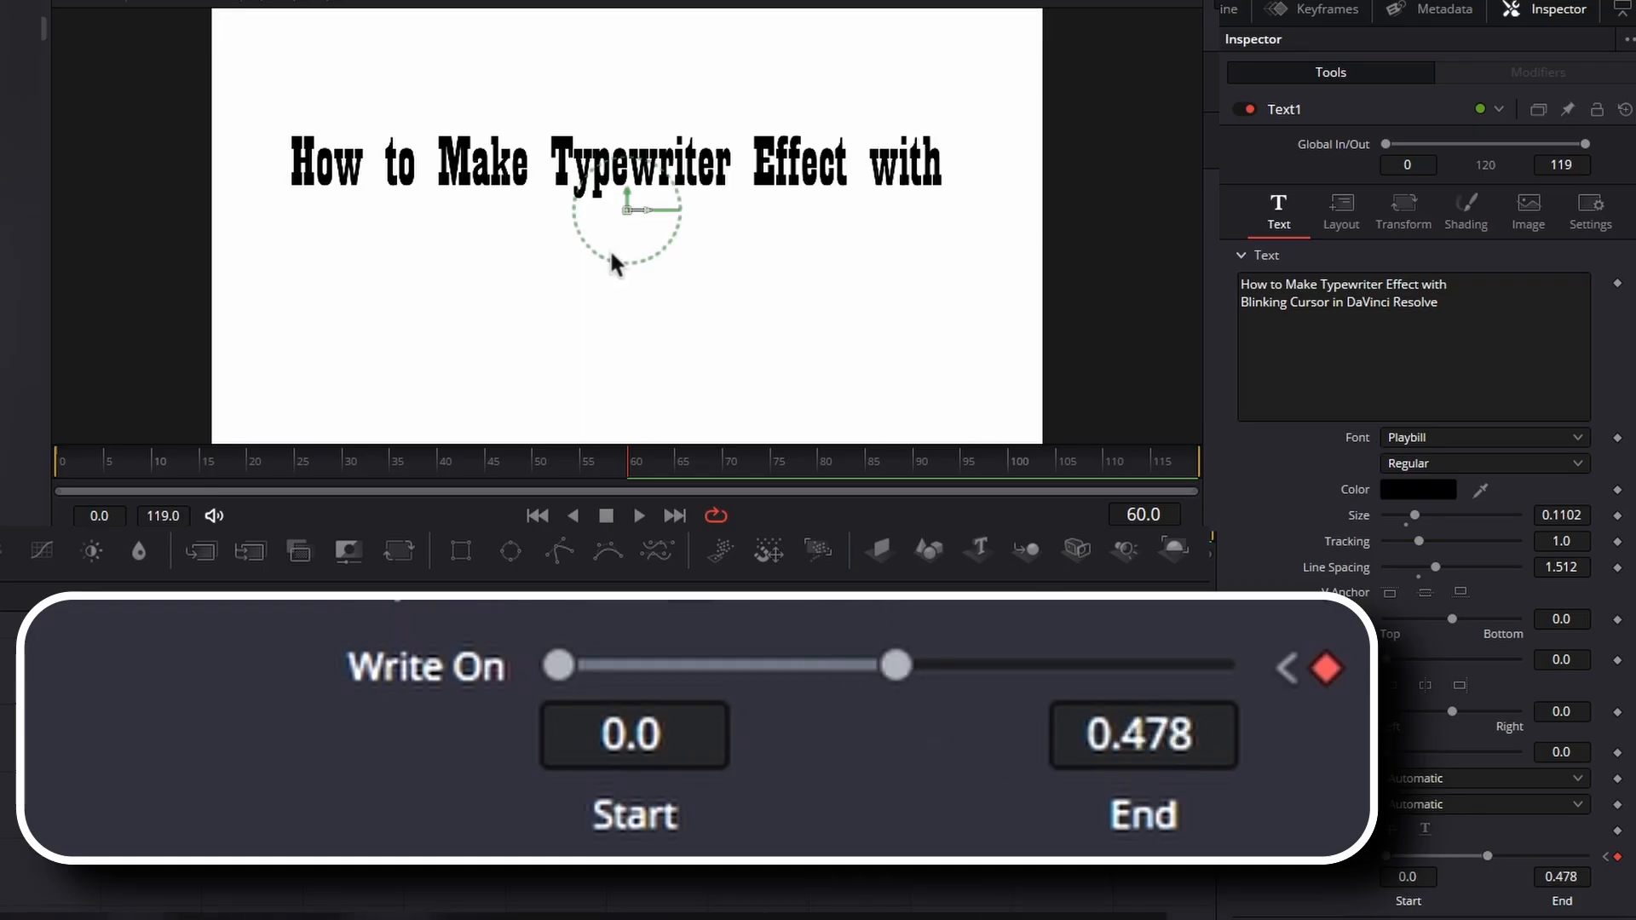
drag(773, 484, 812, 465)
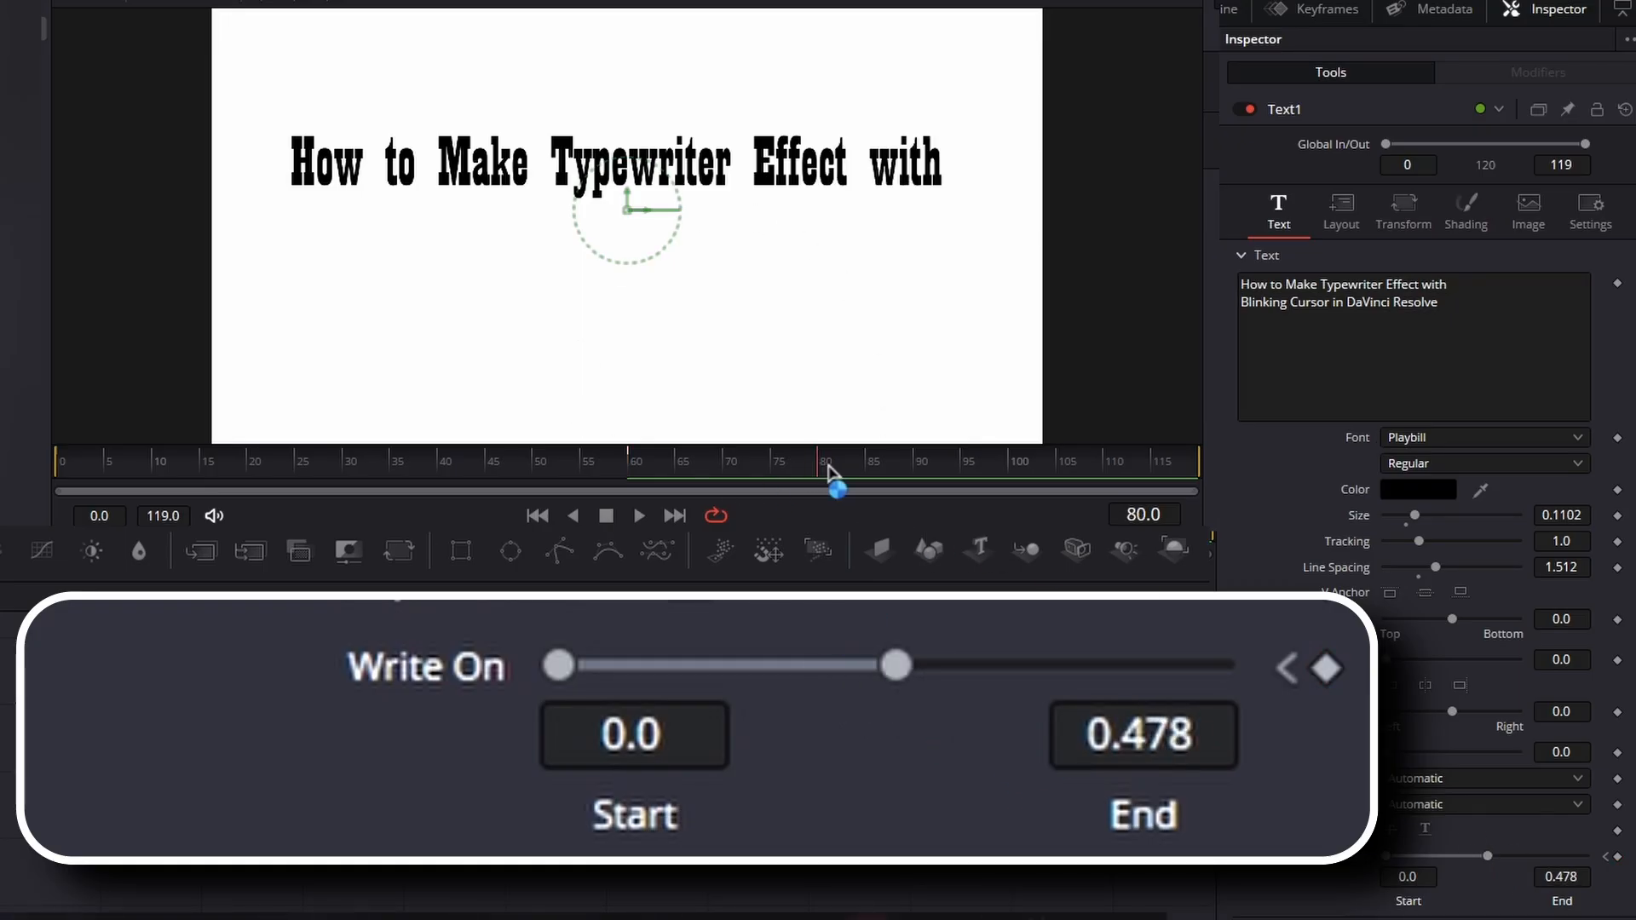
click(1618, 857)
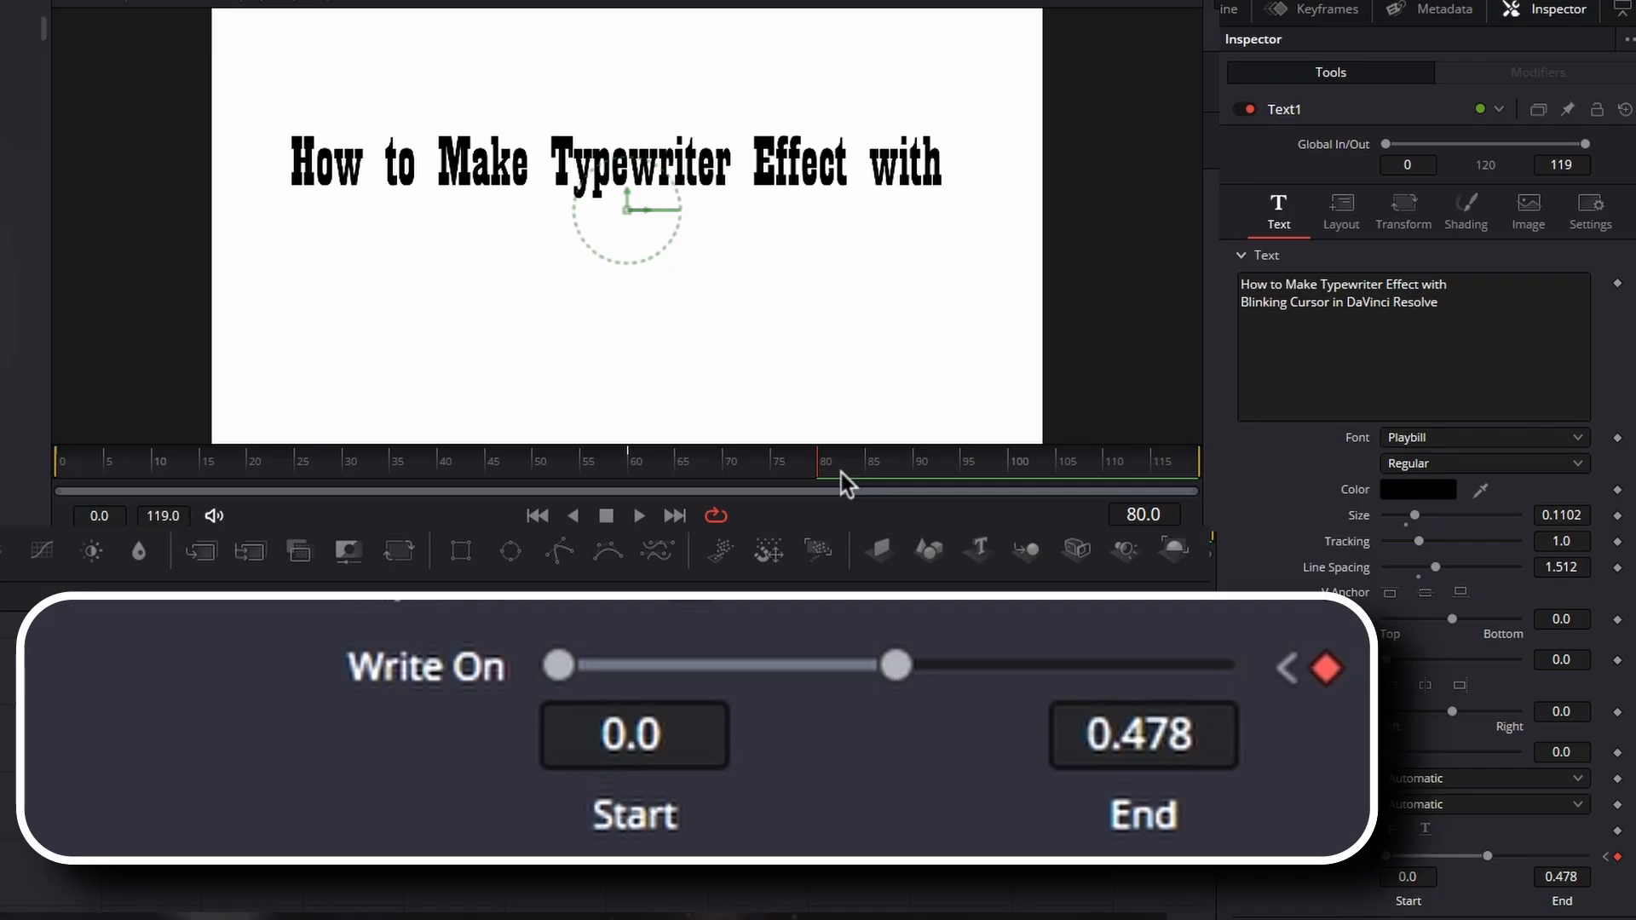
Step: Set Text1's Write On End to 1.0 at frame 85 and play the typing animation
drag(841, 473, 847, 473)
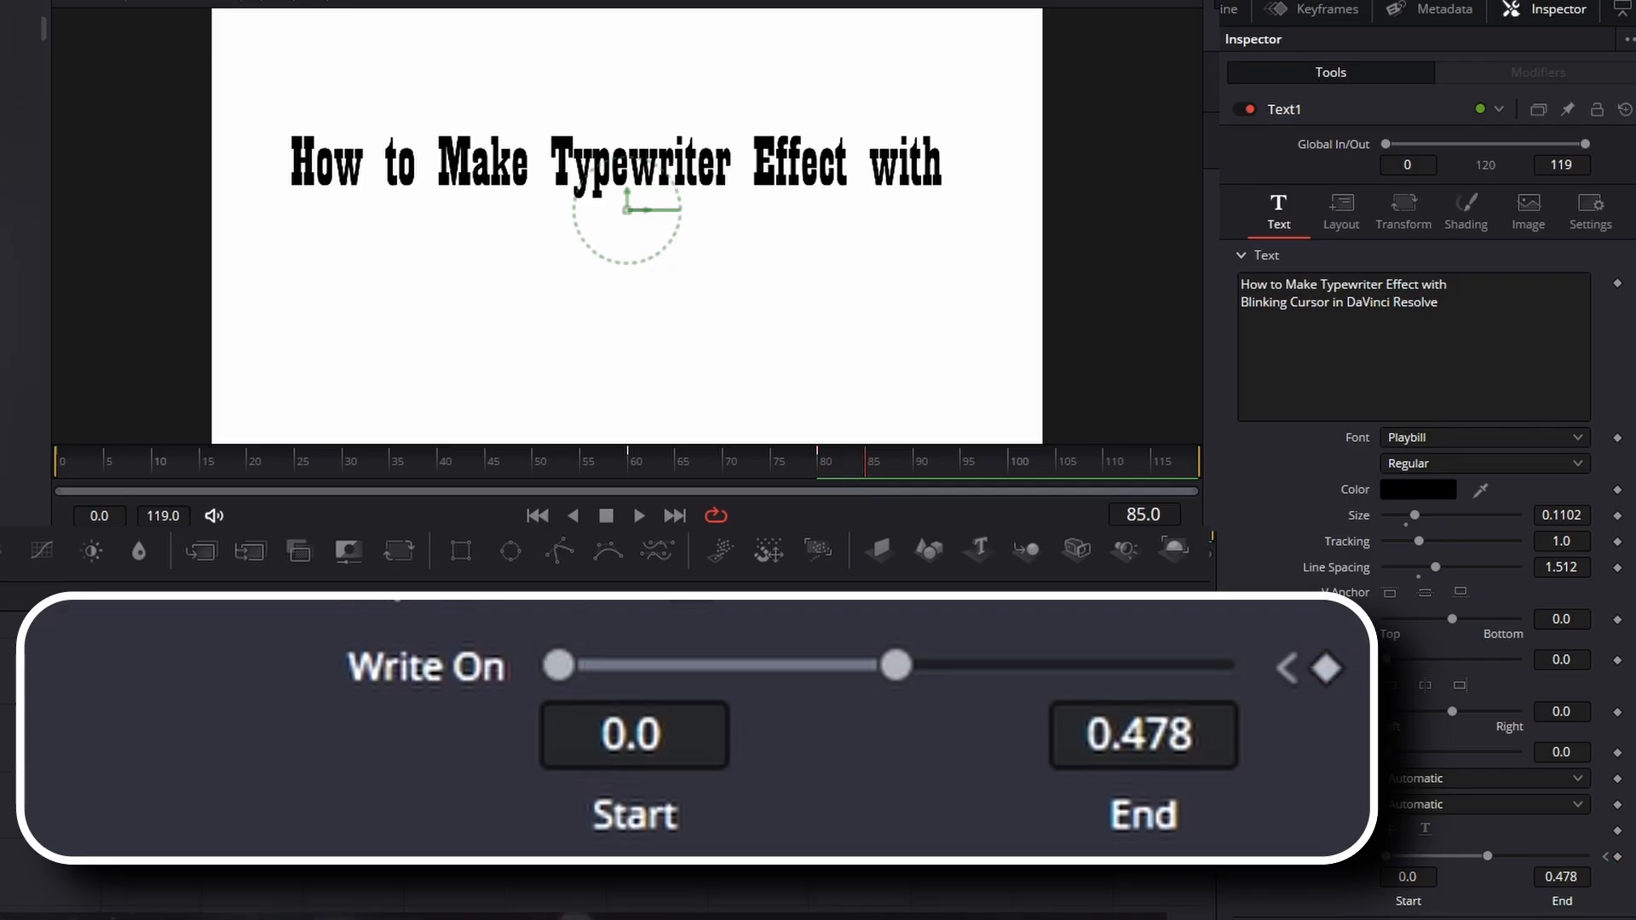
drag(1487, 856, 1587, 856)
key(space)
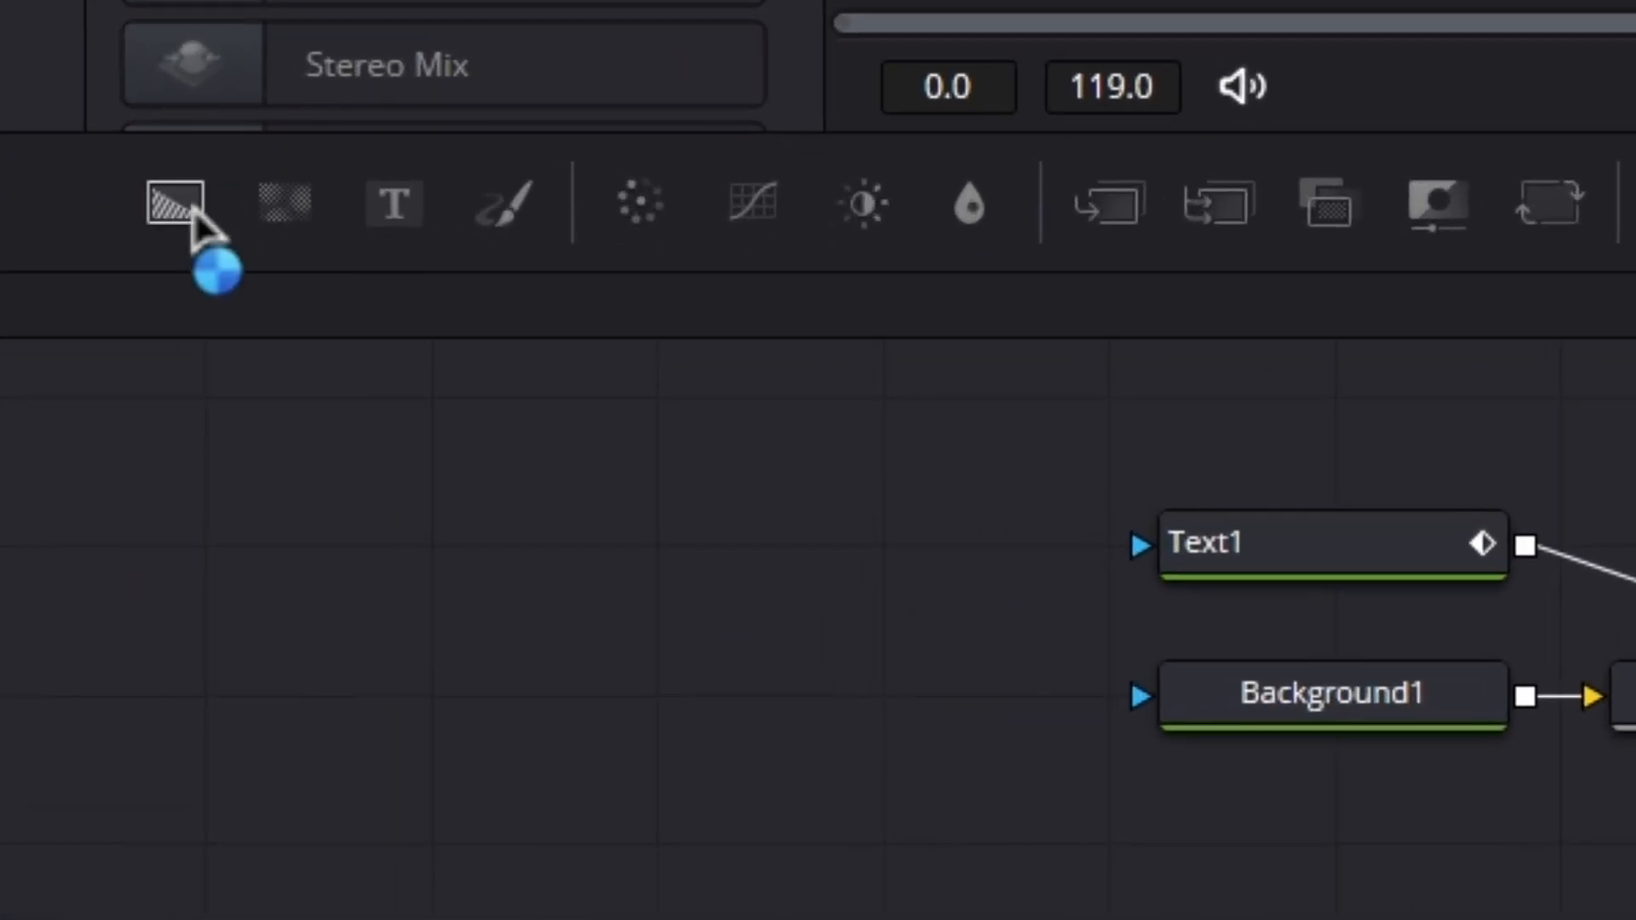
Step: Add a second Background node and merge it over Merge1's output
drag(174, 223, 777, 597)
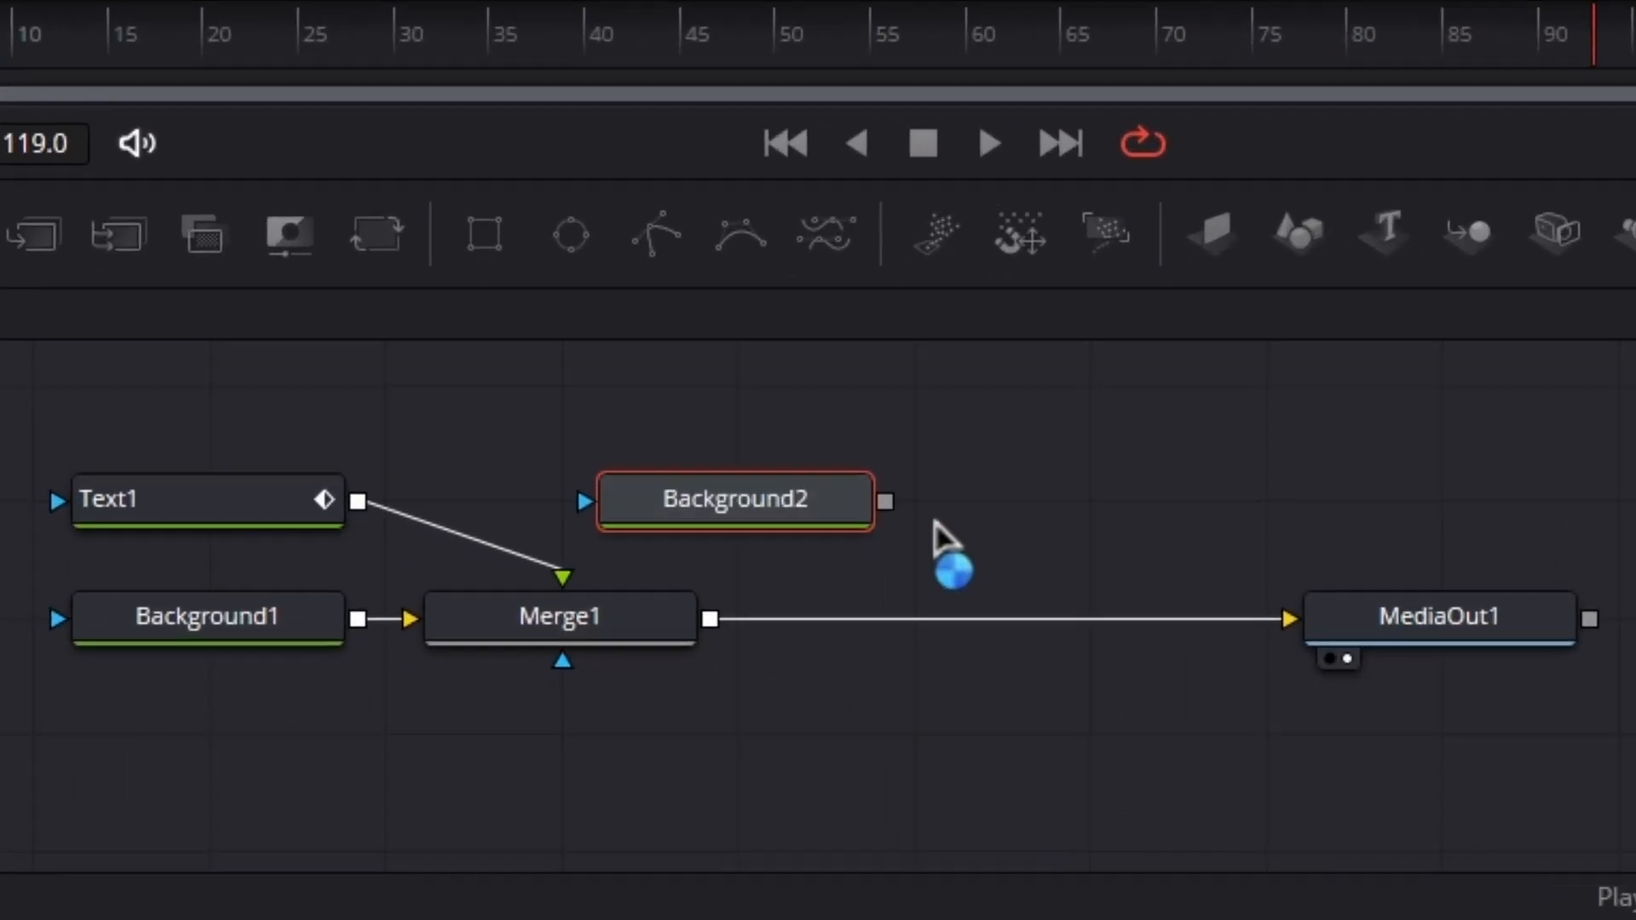
drag(885, 501, 700, 630)
click(784, 501)
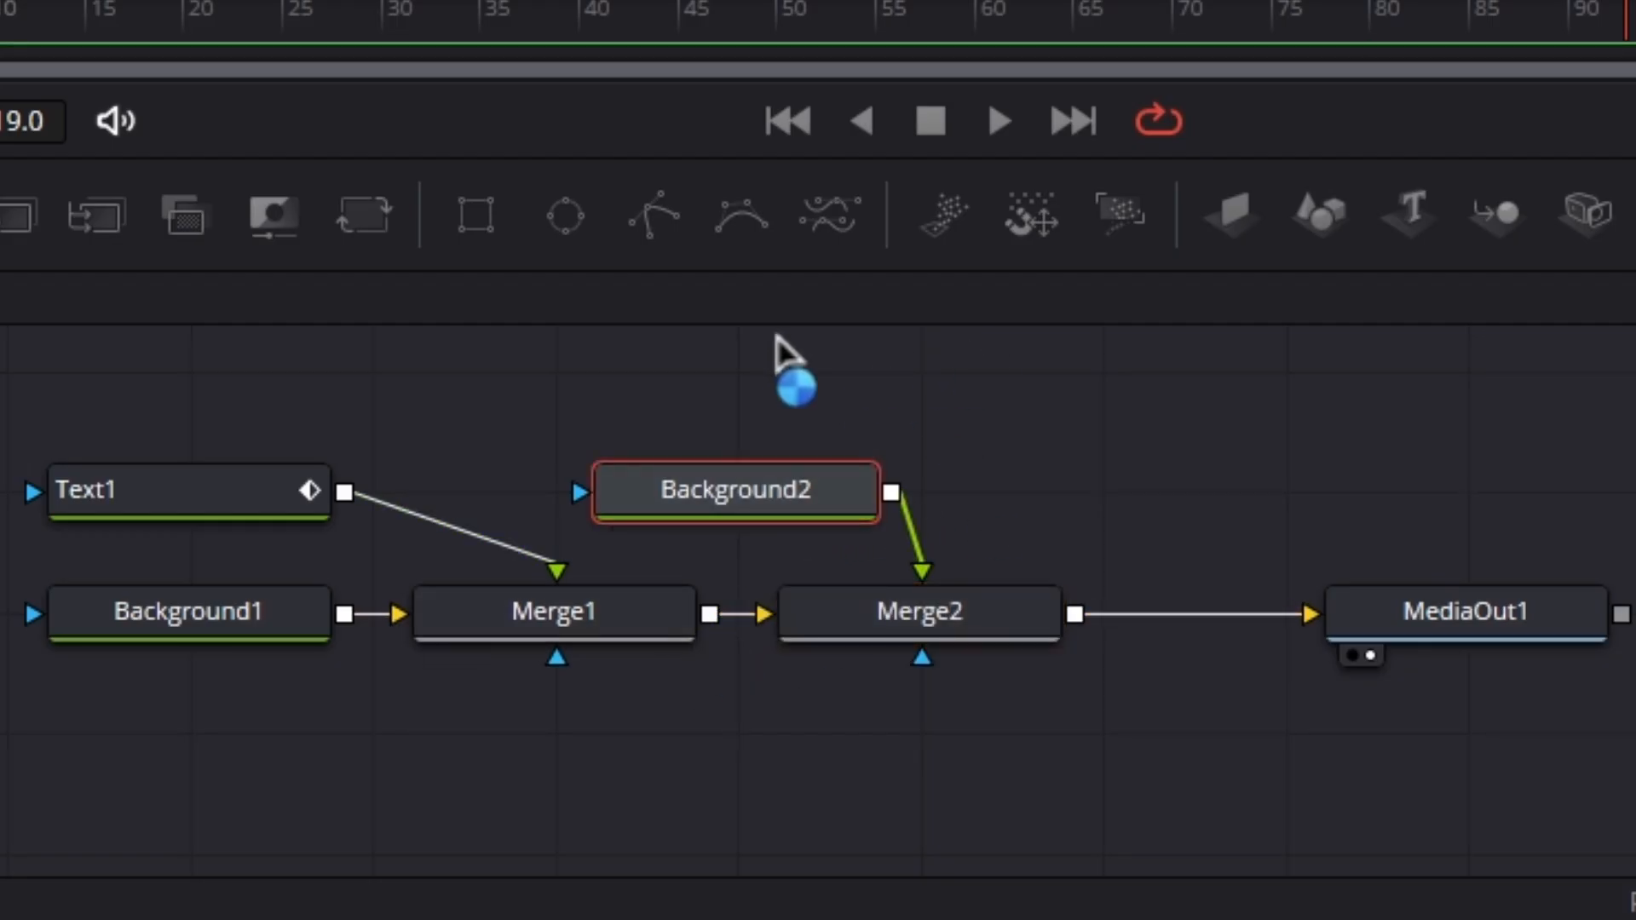
Step: Mask Background2 with a rectangle of width 0.016 and height 0.165, centred at X 0.134, Y 0.599
click(488, 232)
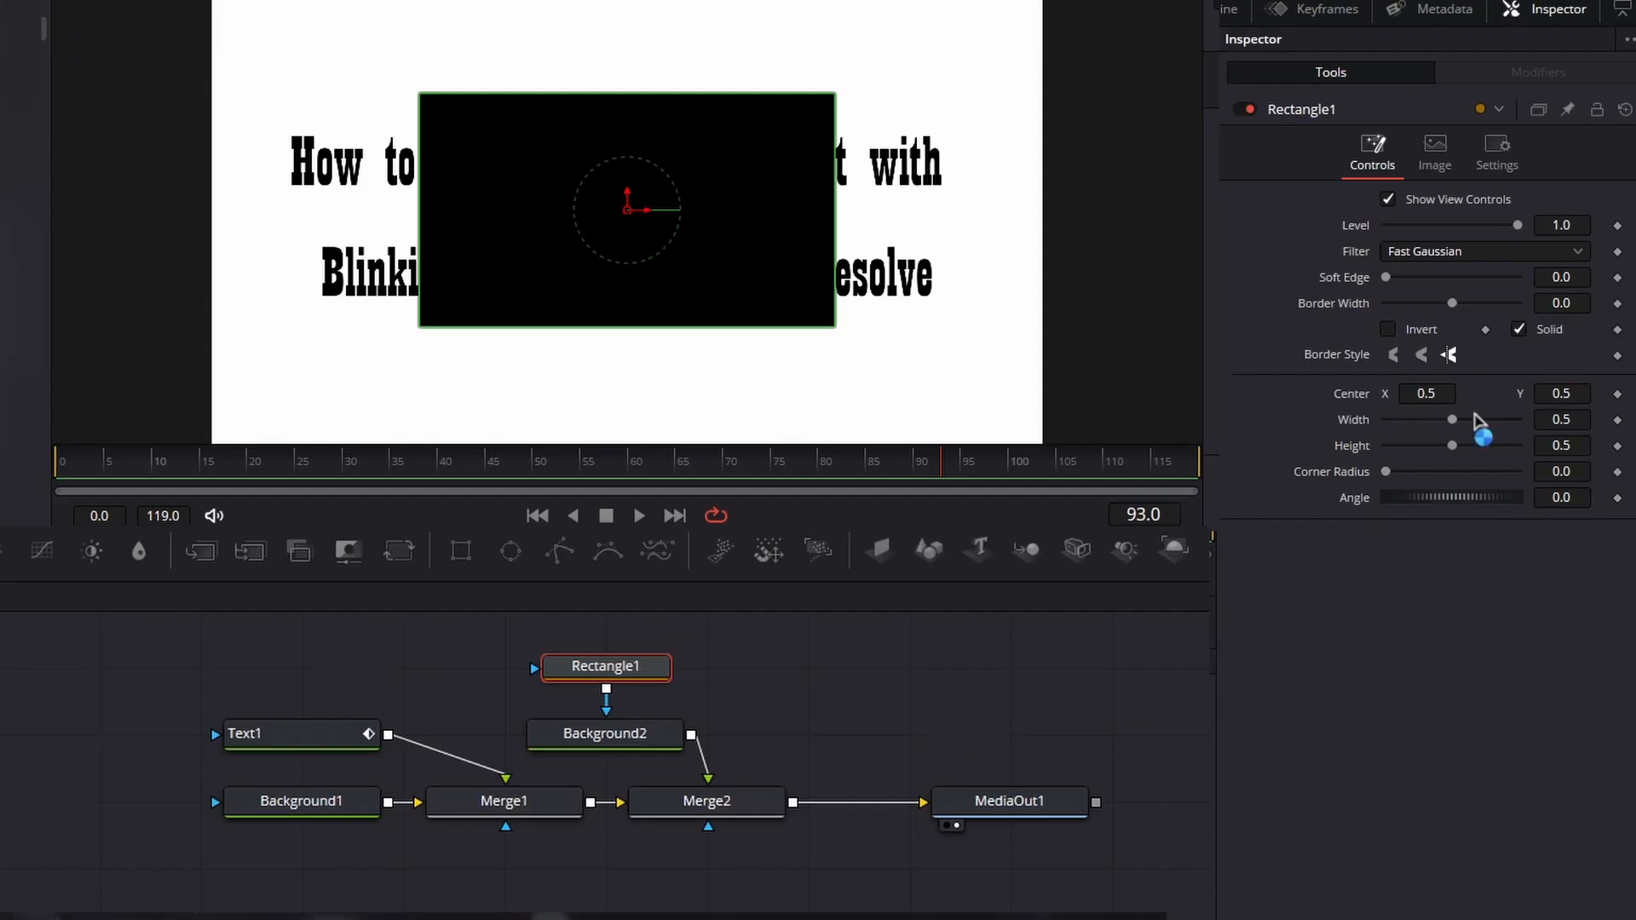
drag(1556, 336, 1559, 395)
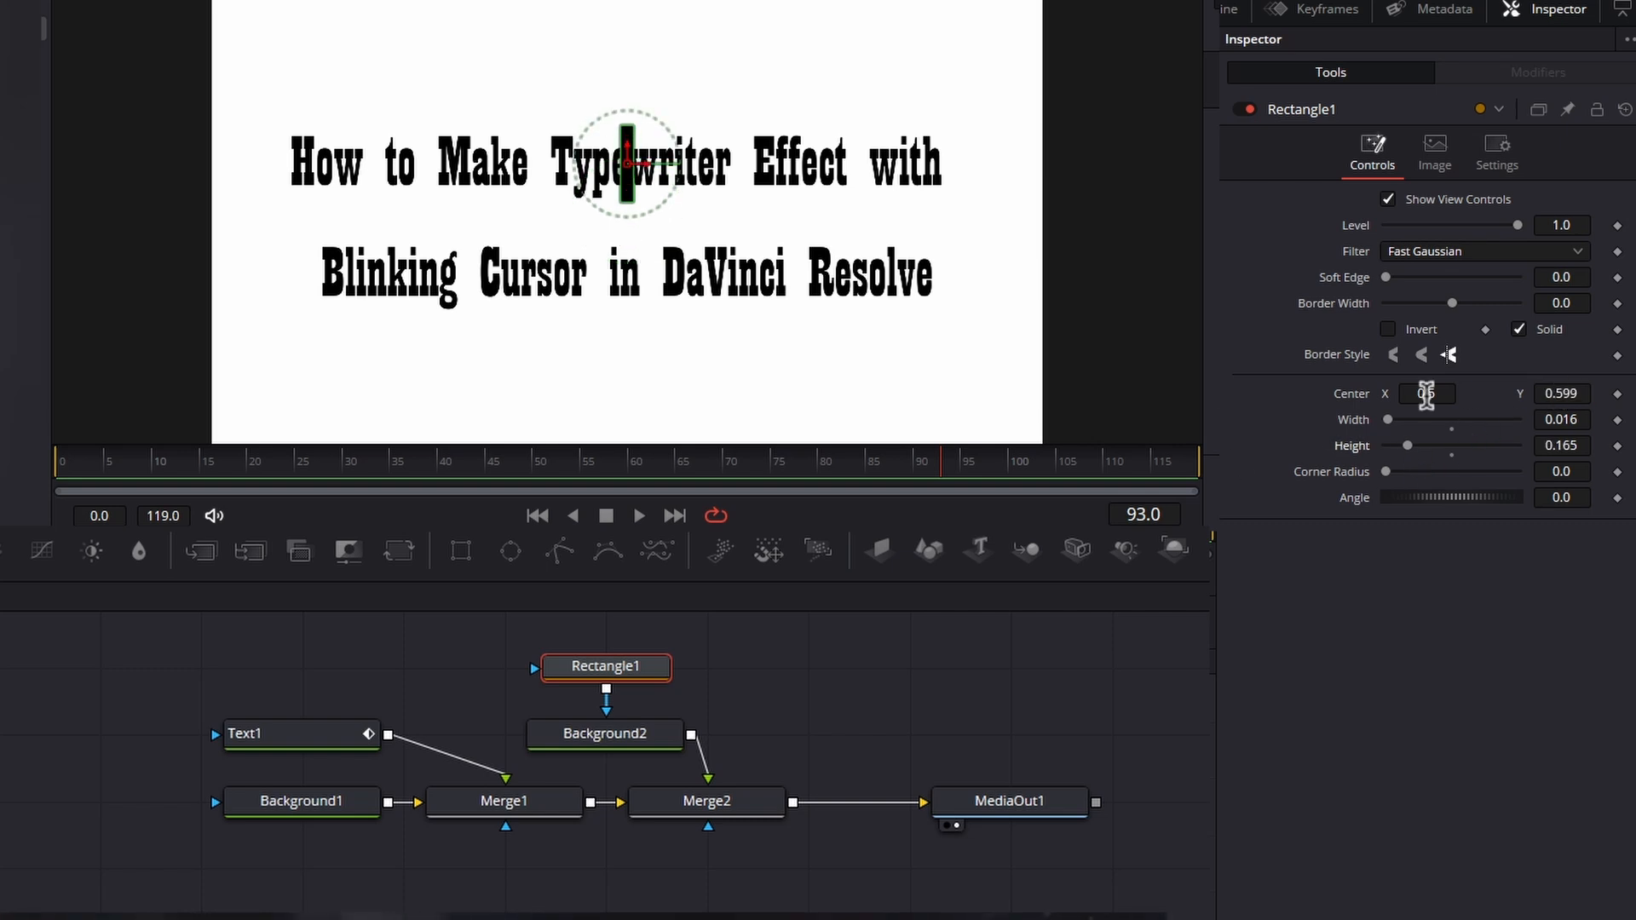
drag(1426, 395, 1410, 395)
Step: Animate the rectangle's Center with a Path starting at frame 2
drag(941, 462, 72, 459)
key(Right)
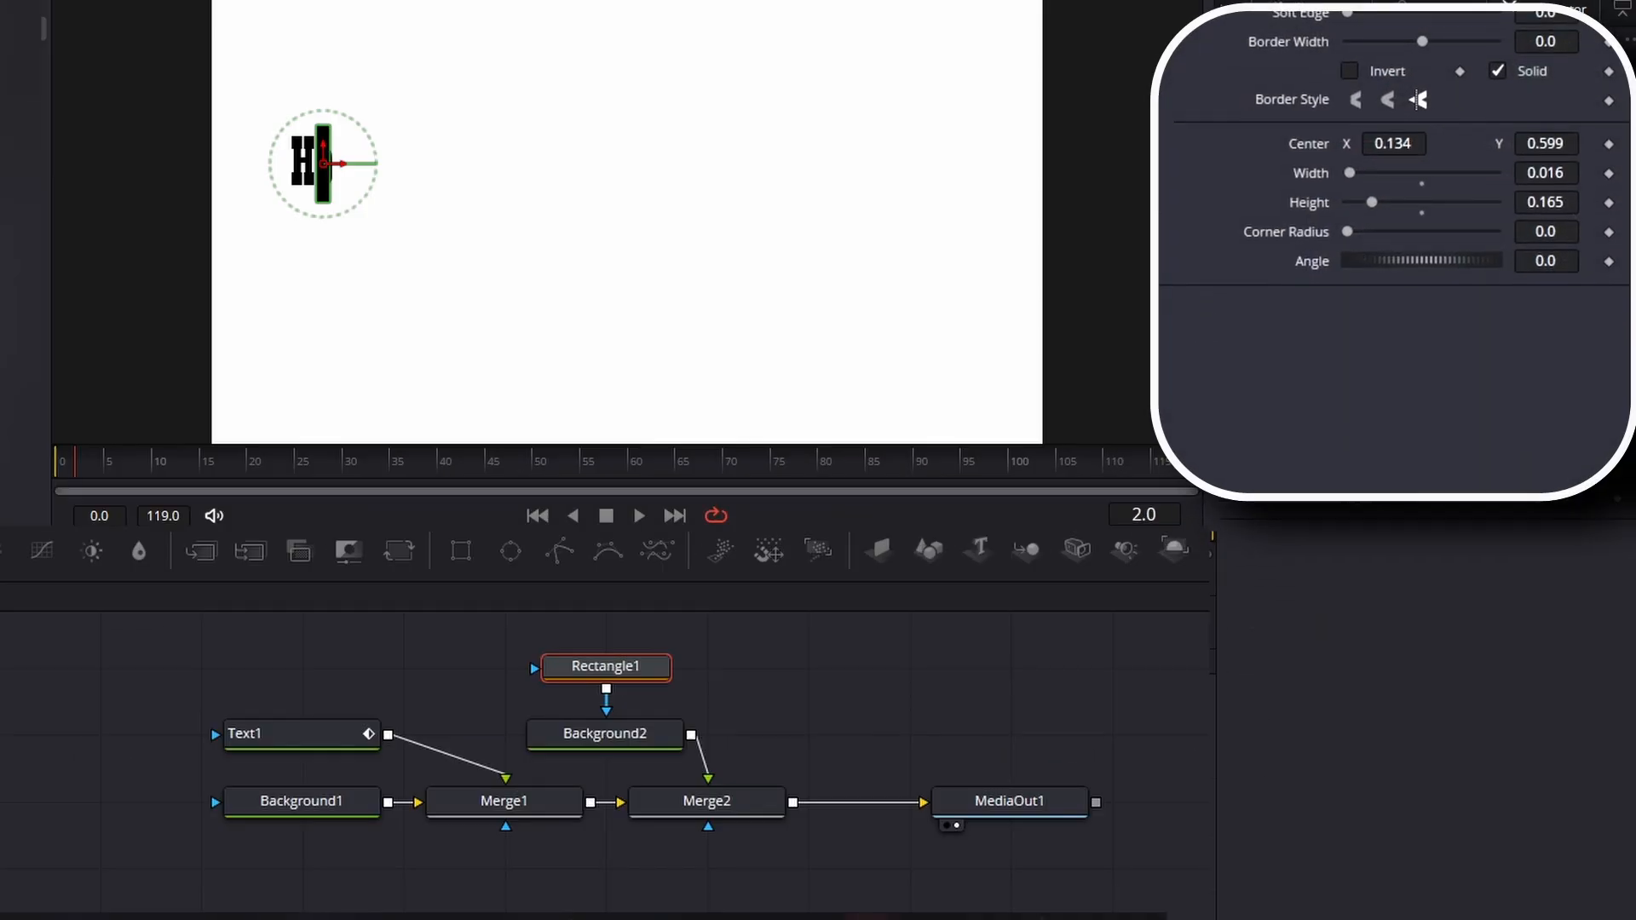
right_click(1319, 143)
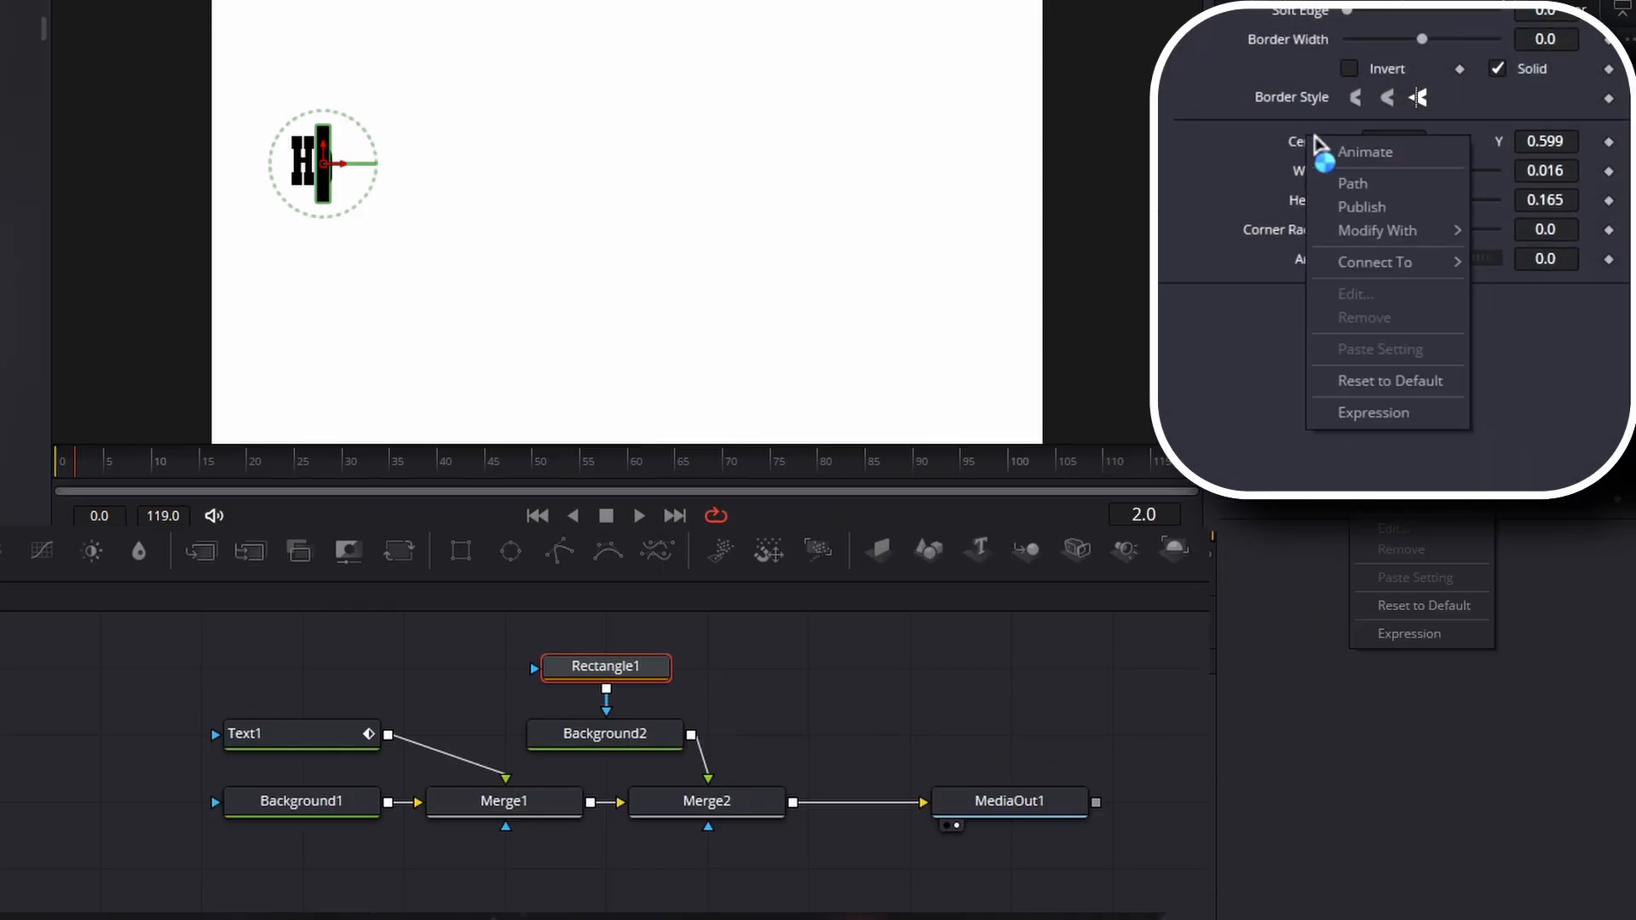
click(1398, 189)
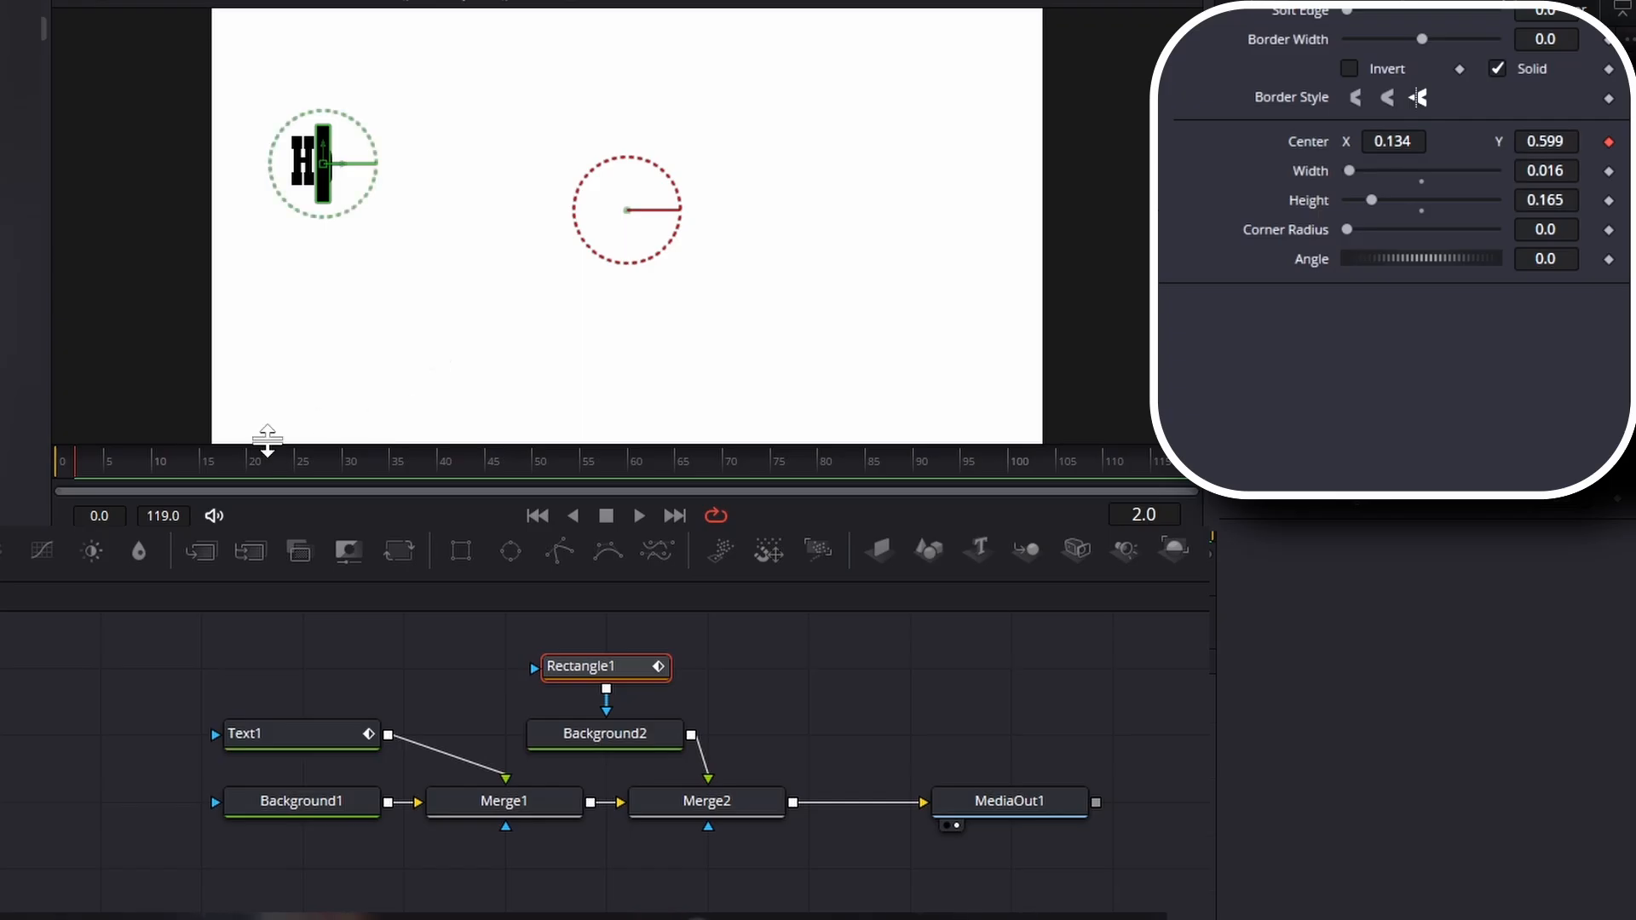
Step: Set the rectangle's Center X to 0.891 at frame 31 and hold that position with a keyframe at frame 58
drag(296, 467, 368, 479)
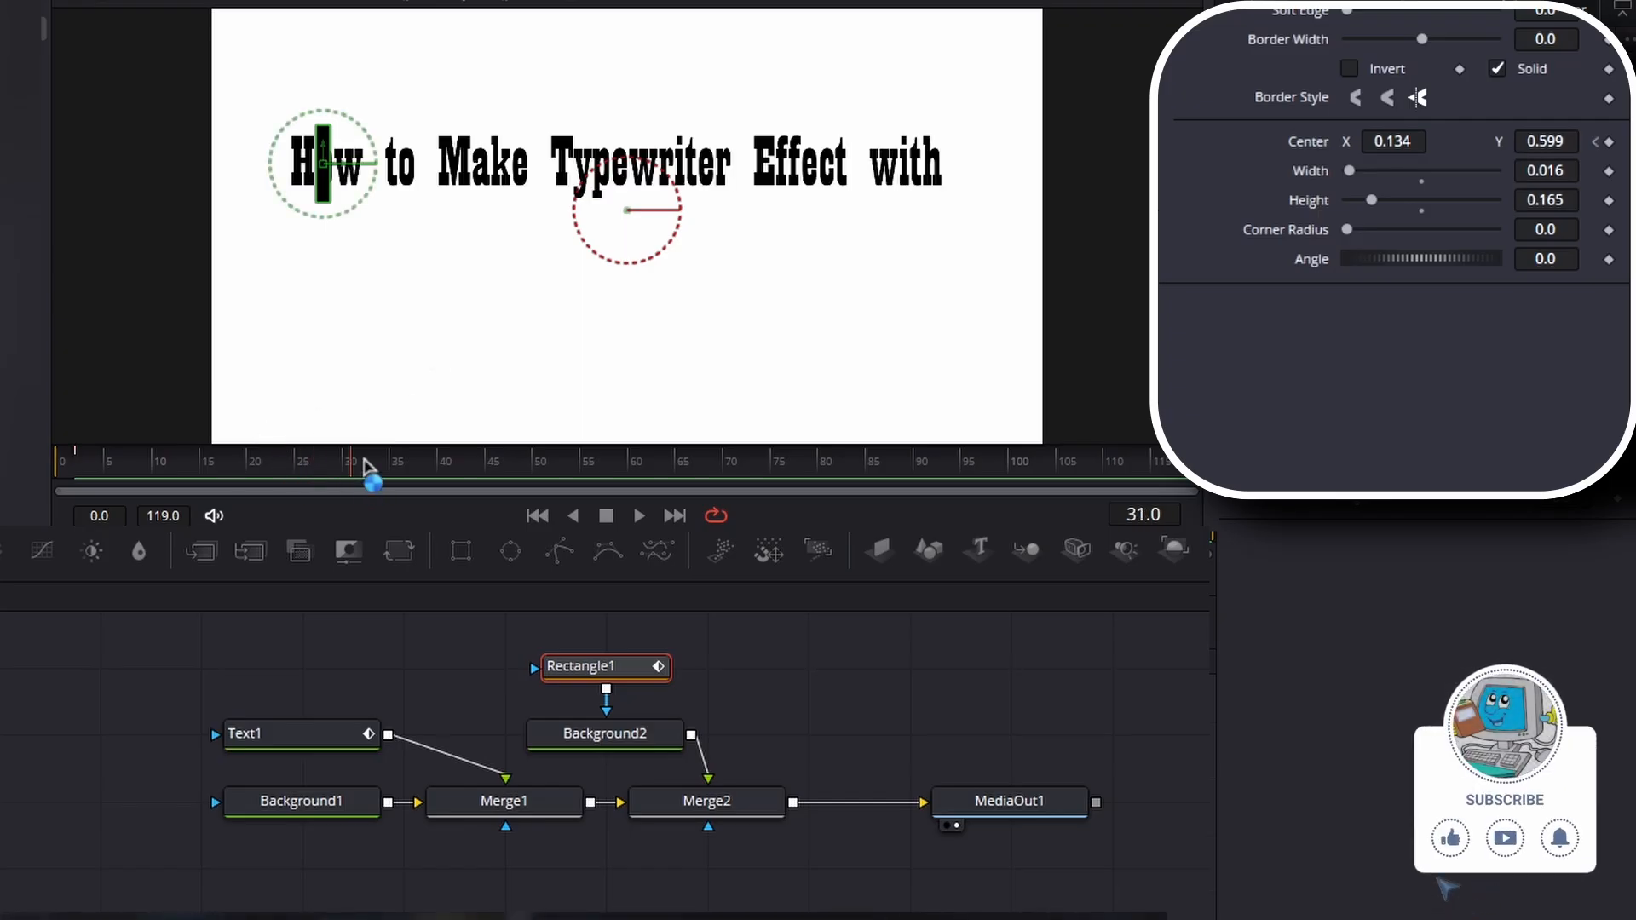
drag(1386, 140, 1480, 140)
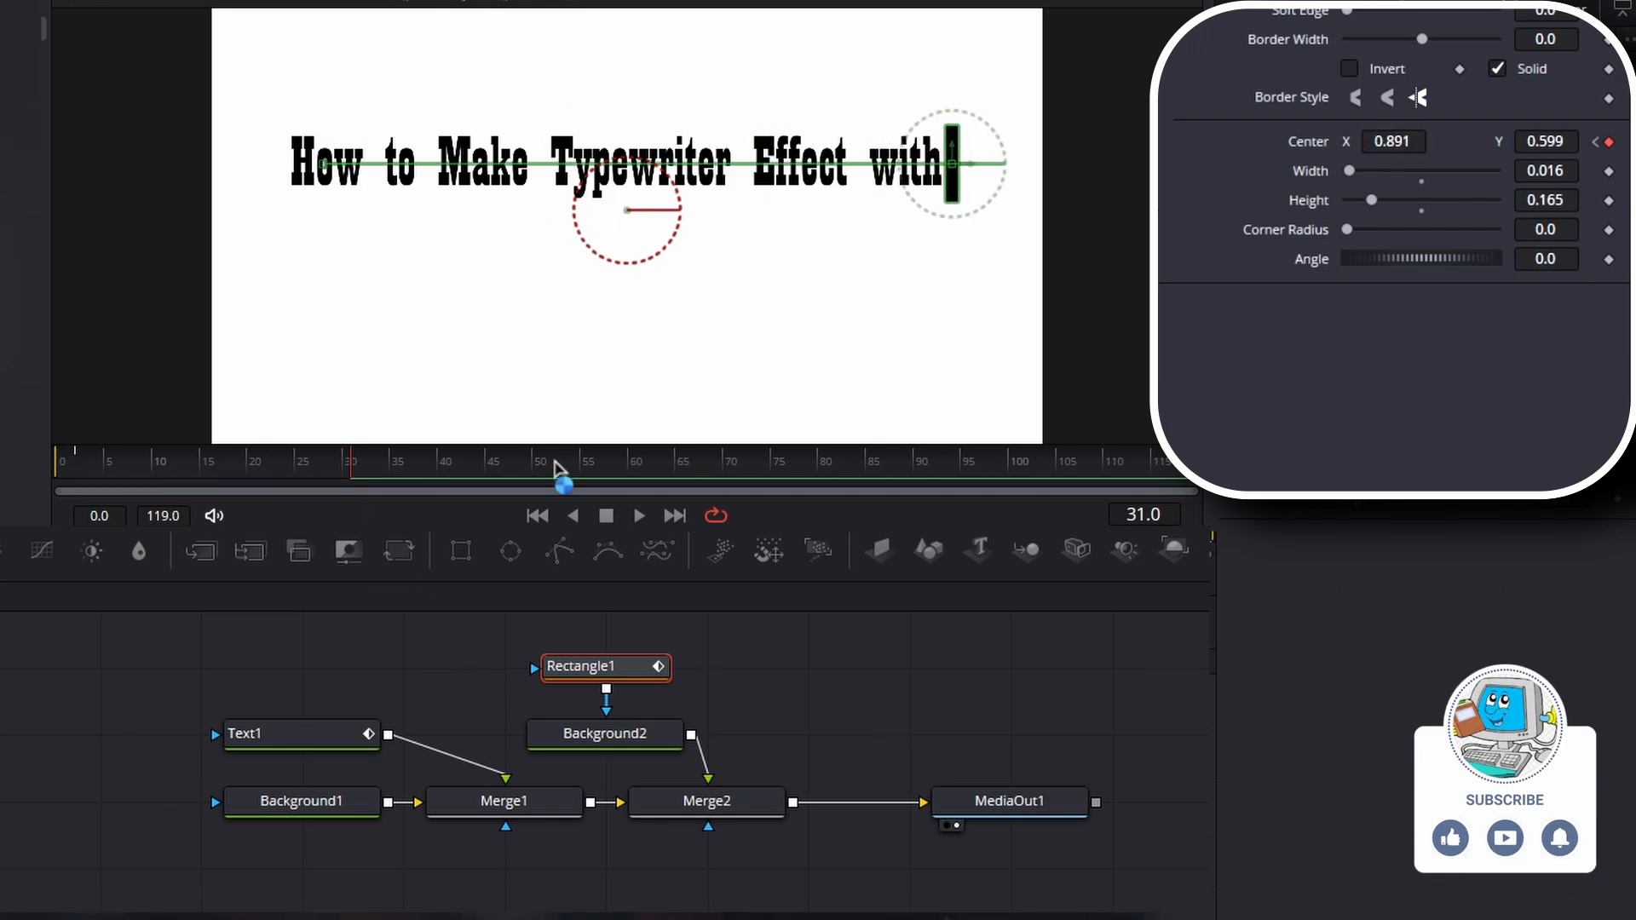
drag(554, 467, 653, 489)
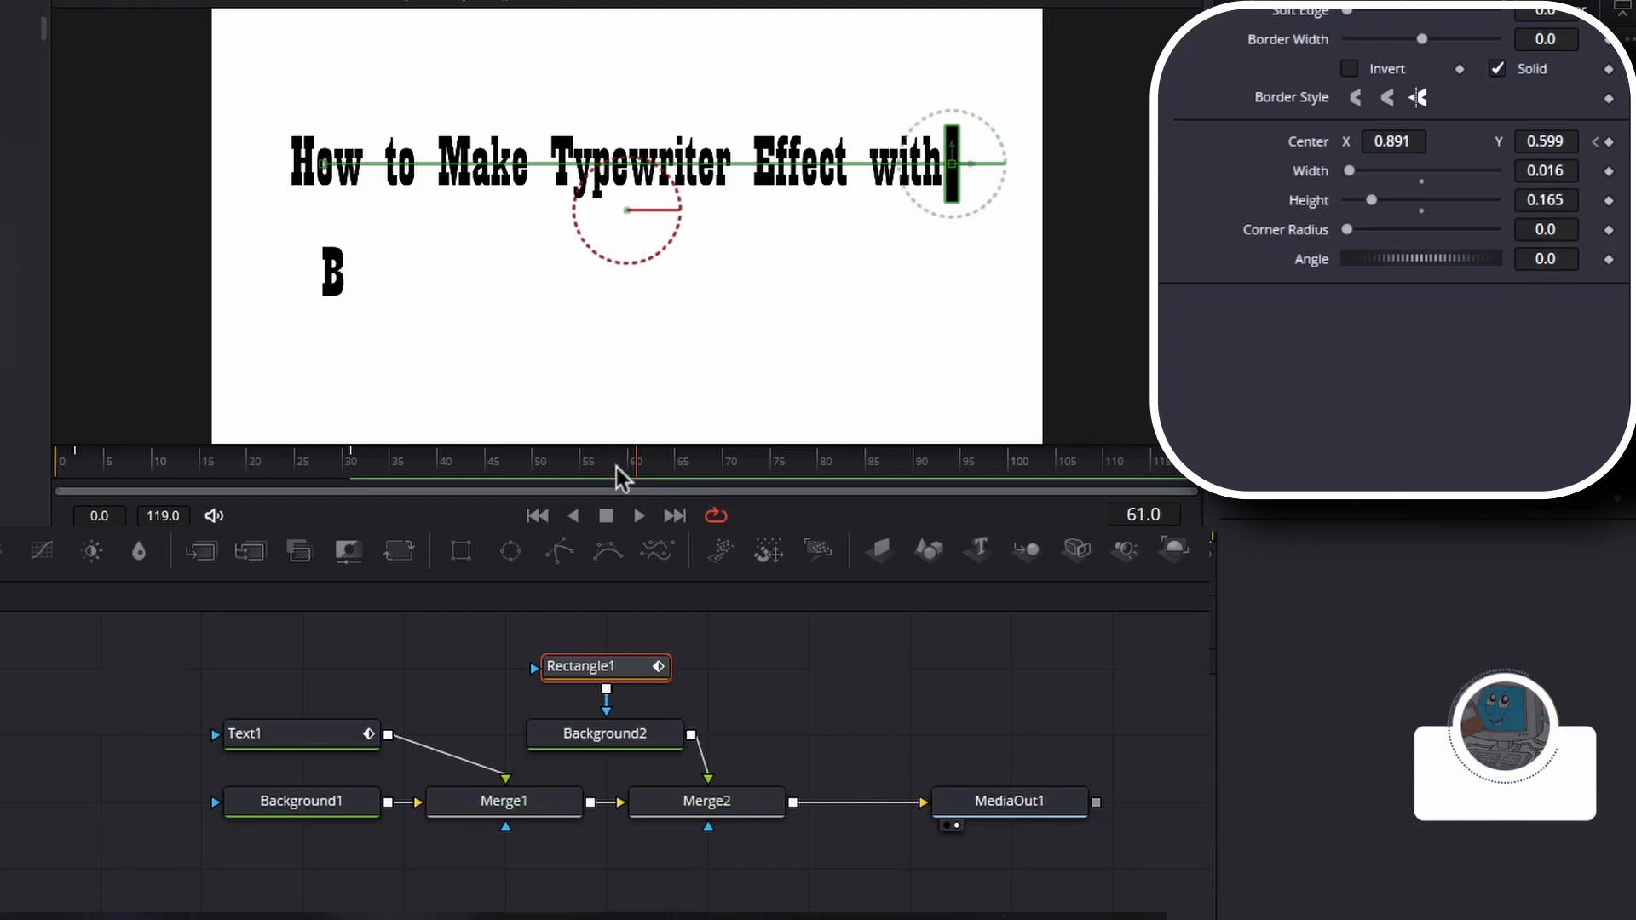
click(620, 468)
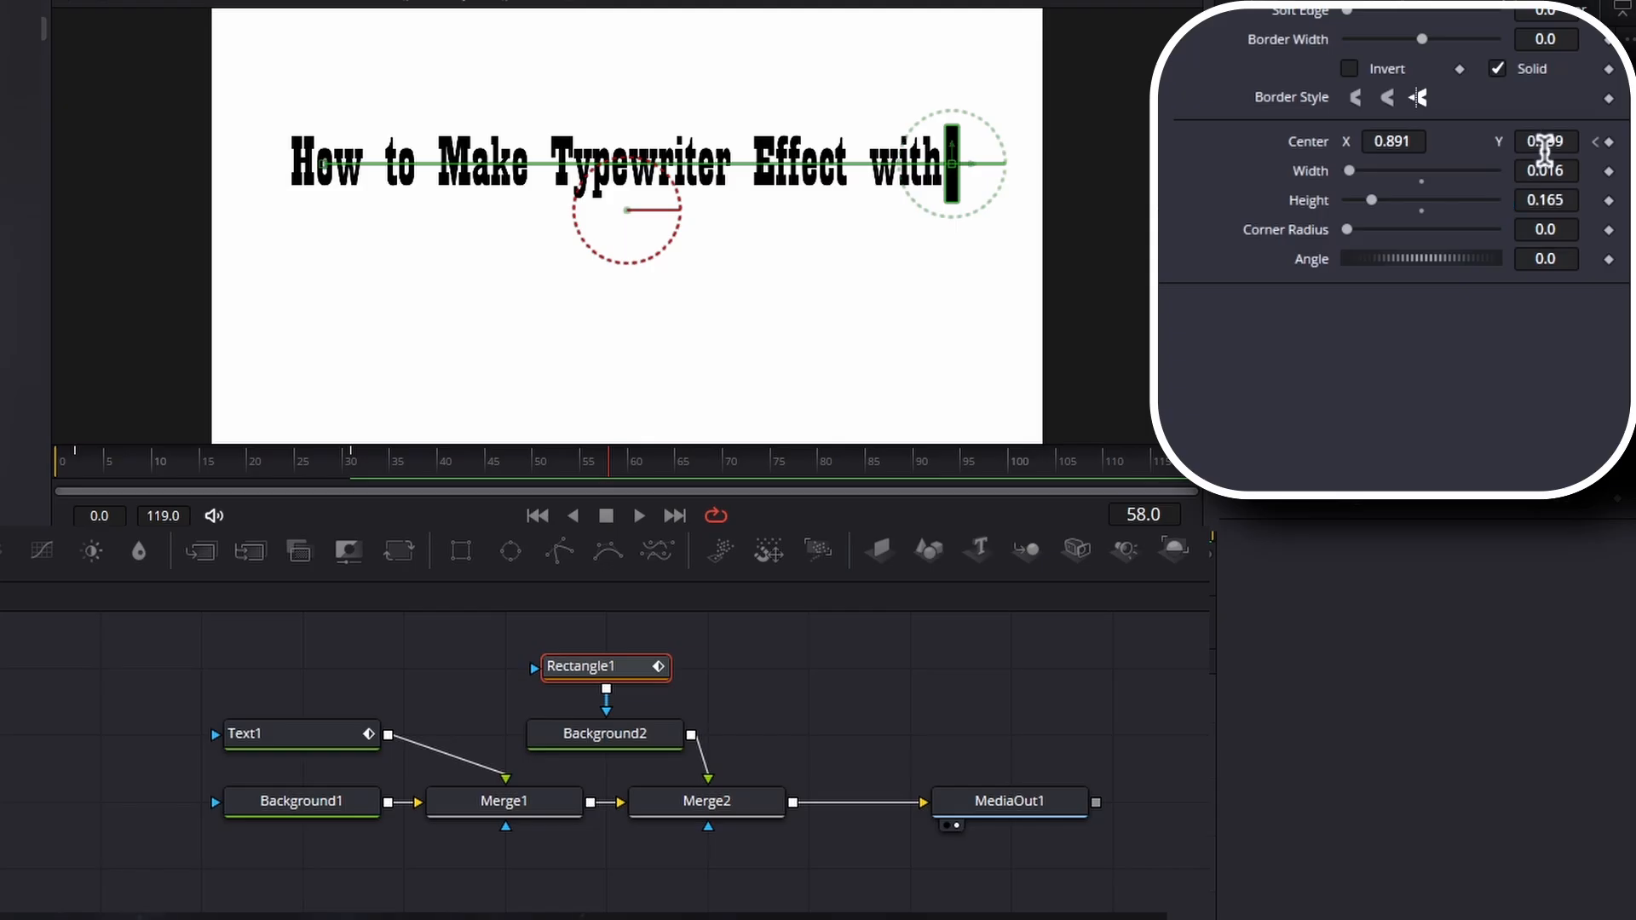
click(1609, 142)
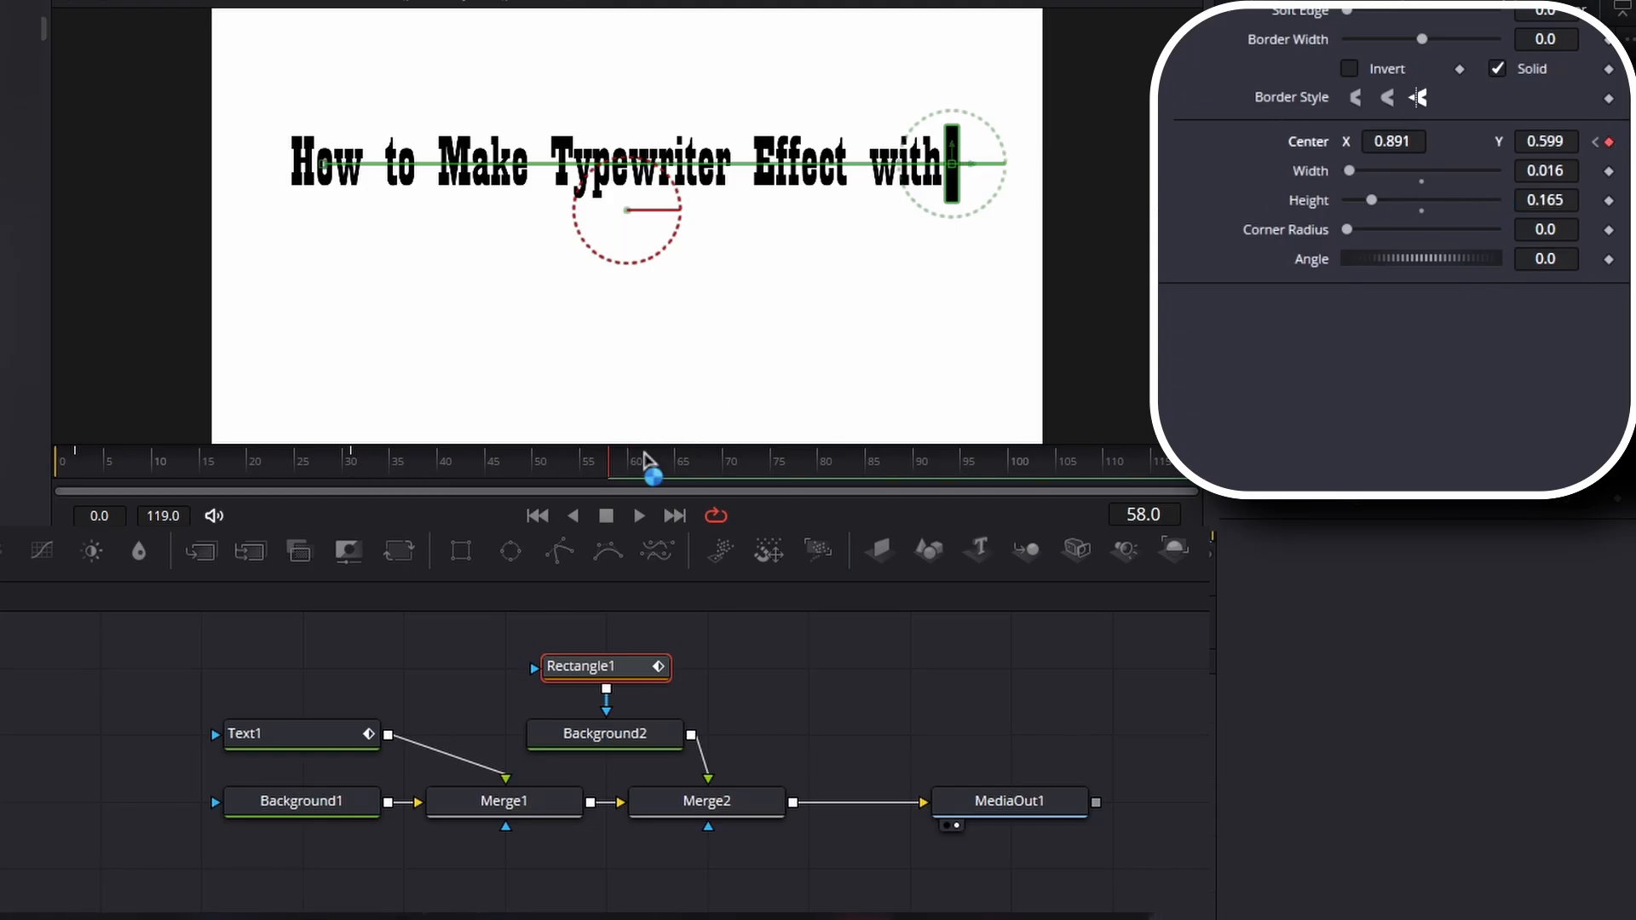
Step: Place the rectangle after the second line's first letter at frame 61 and at that line's end at frame 80, then play the animation
drag(635, 468, 648, 472)
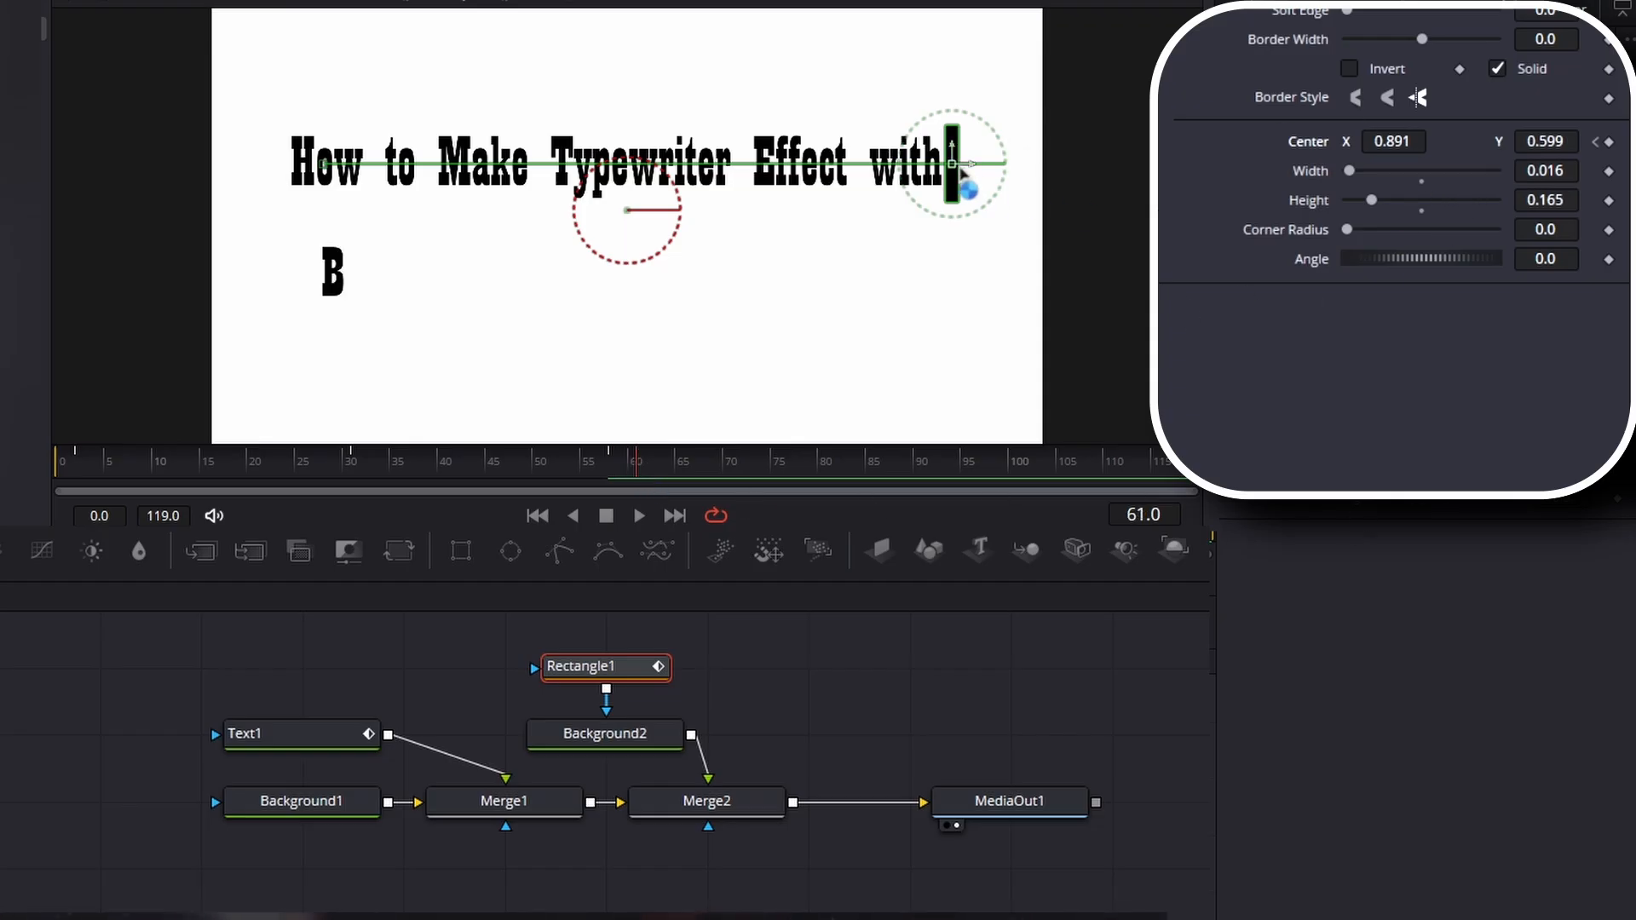
drag(955, 163, 354, 266)
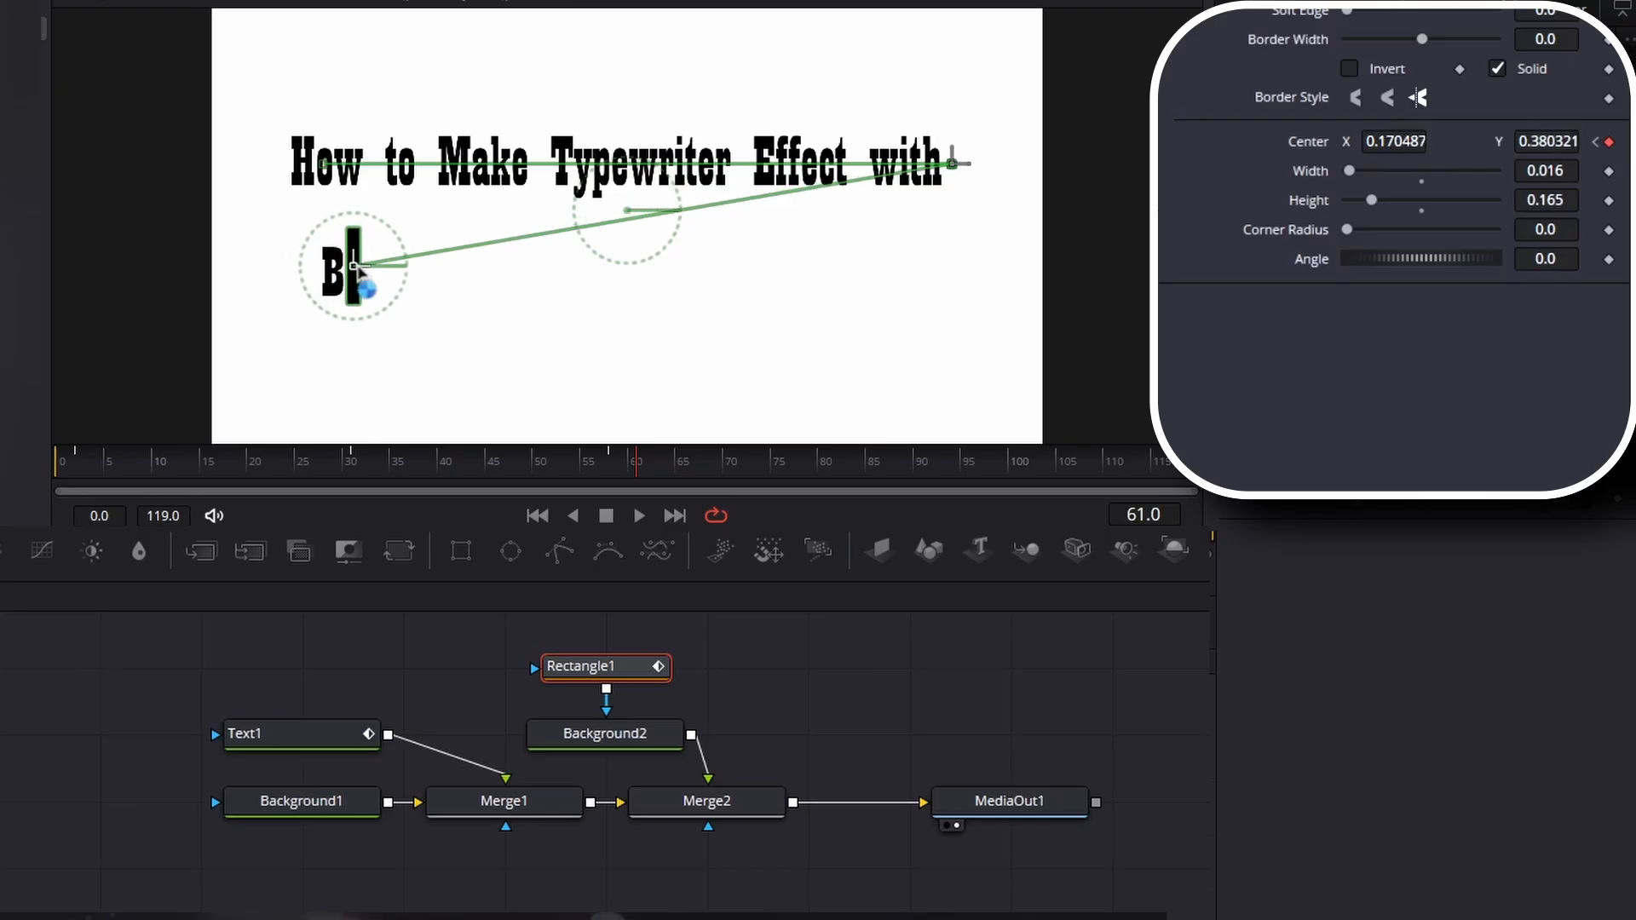
click(971, 467)
drag(948, 469, 847, 475)
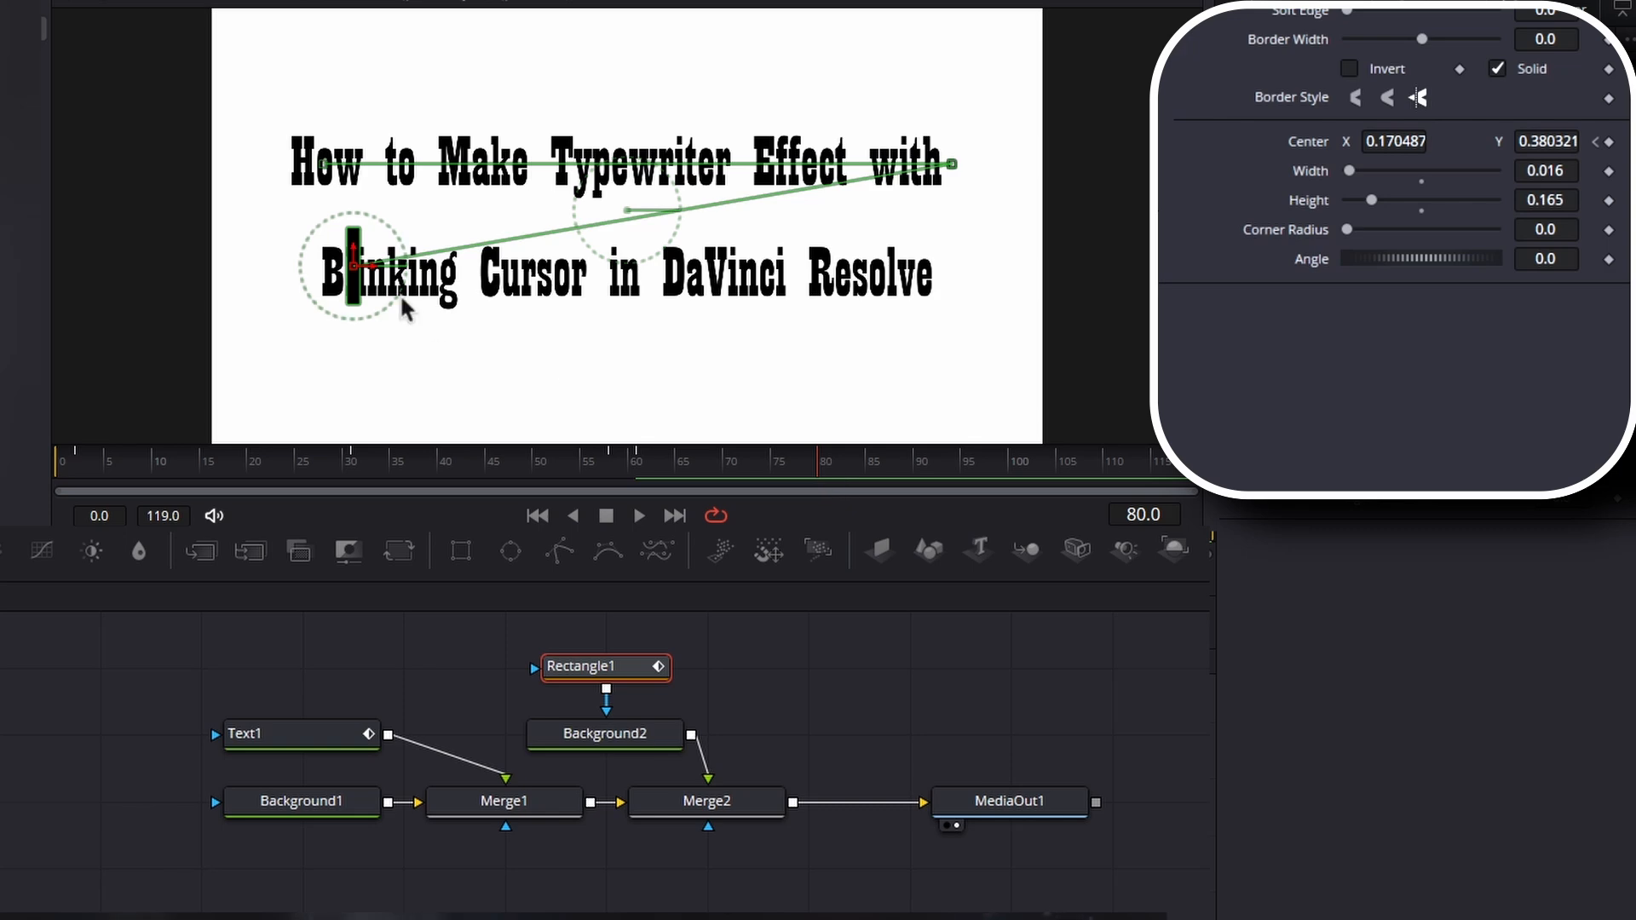
drag(354, 266, 964, 277)
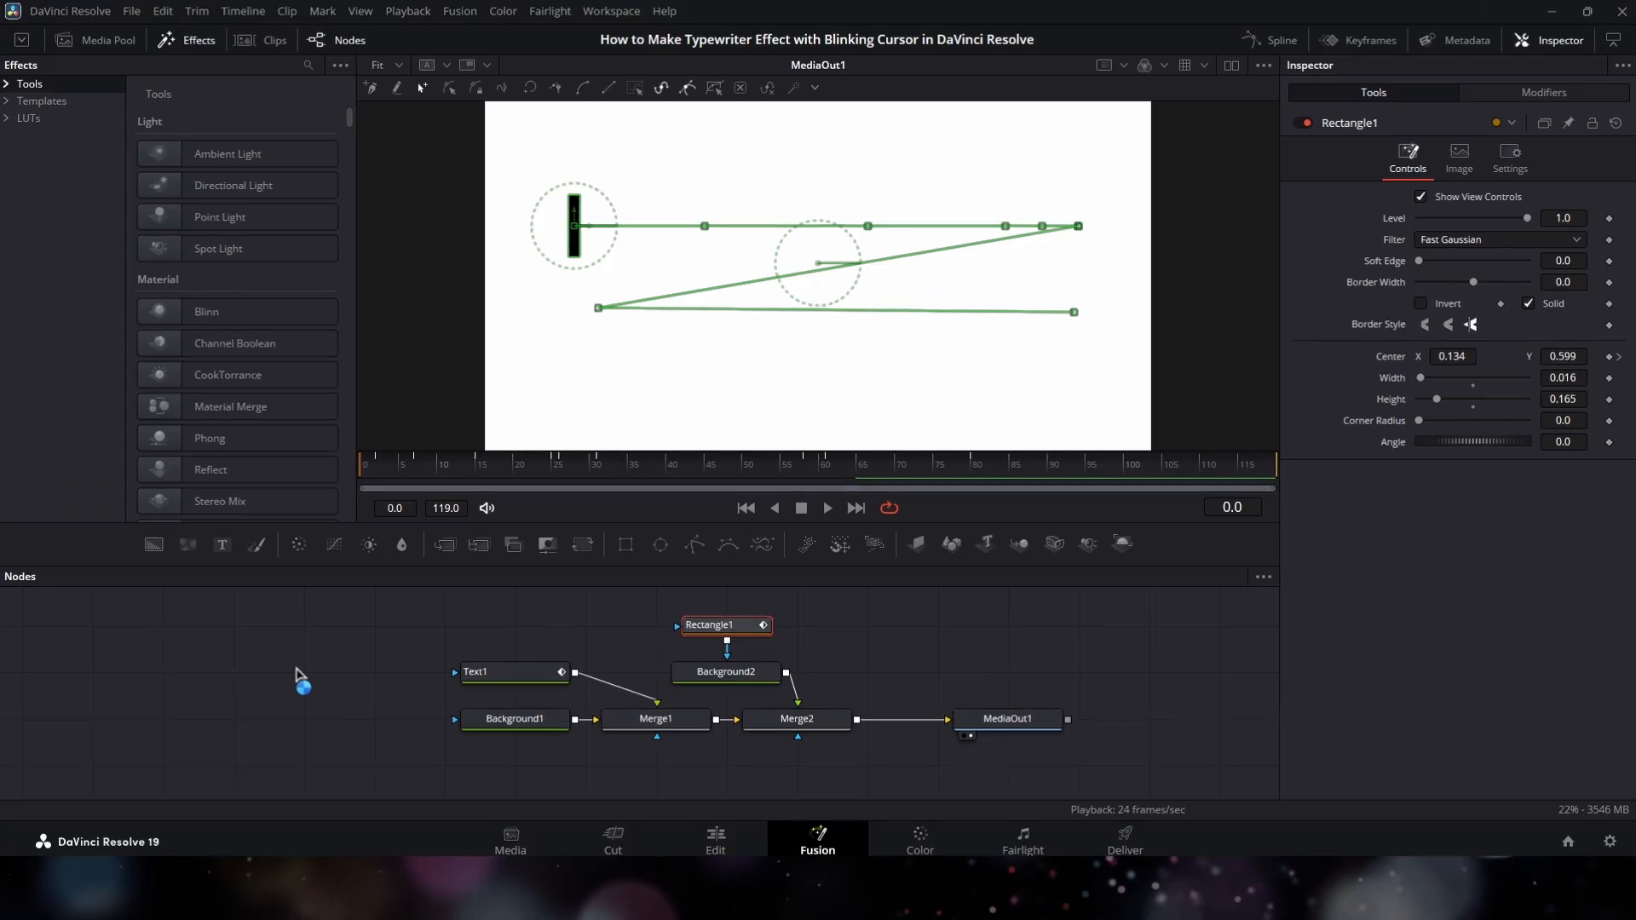
key(space)
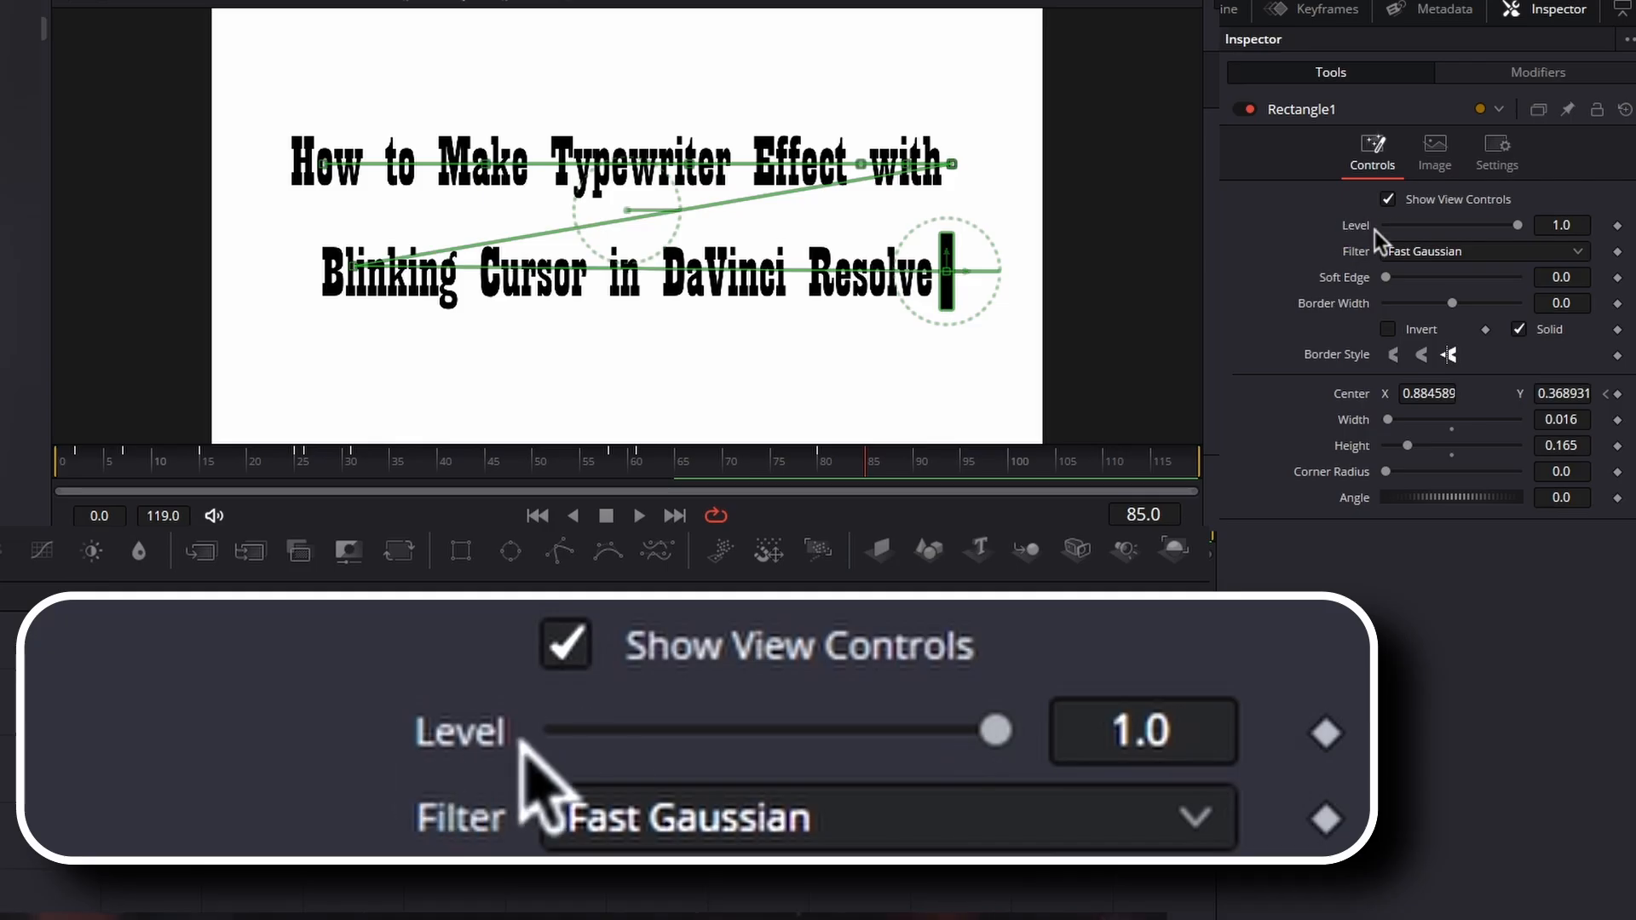
Step: Keyframe the rectangle's Level for blinking: 0 at frame 0, 1.0 at frame 1, 0 at frame 4 and 1.0 at frame 6
drag(877, 475, 62, 474)
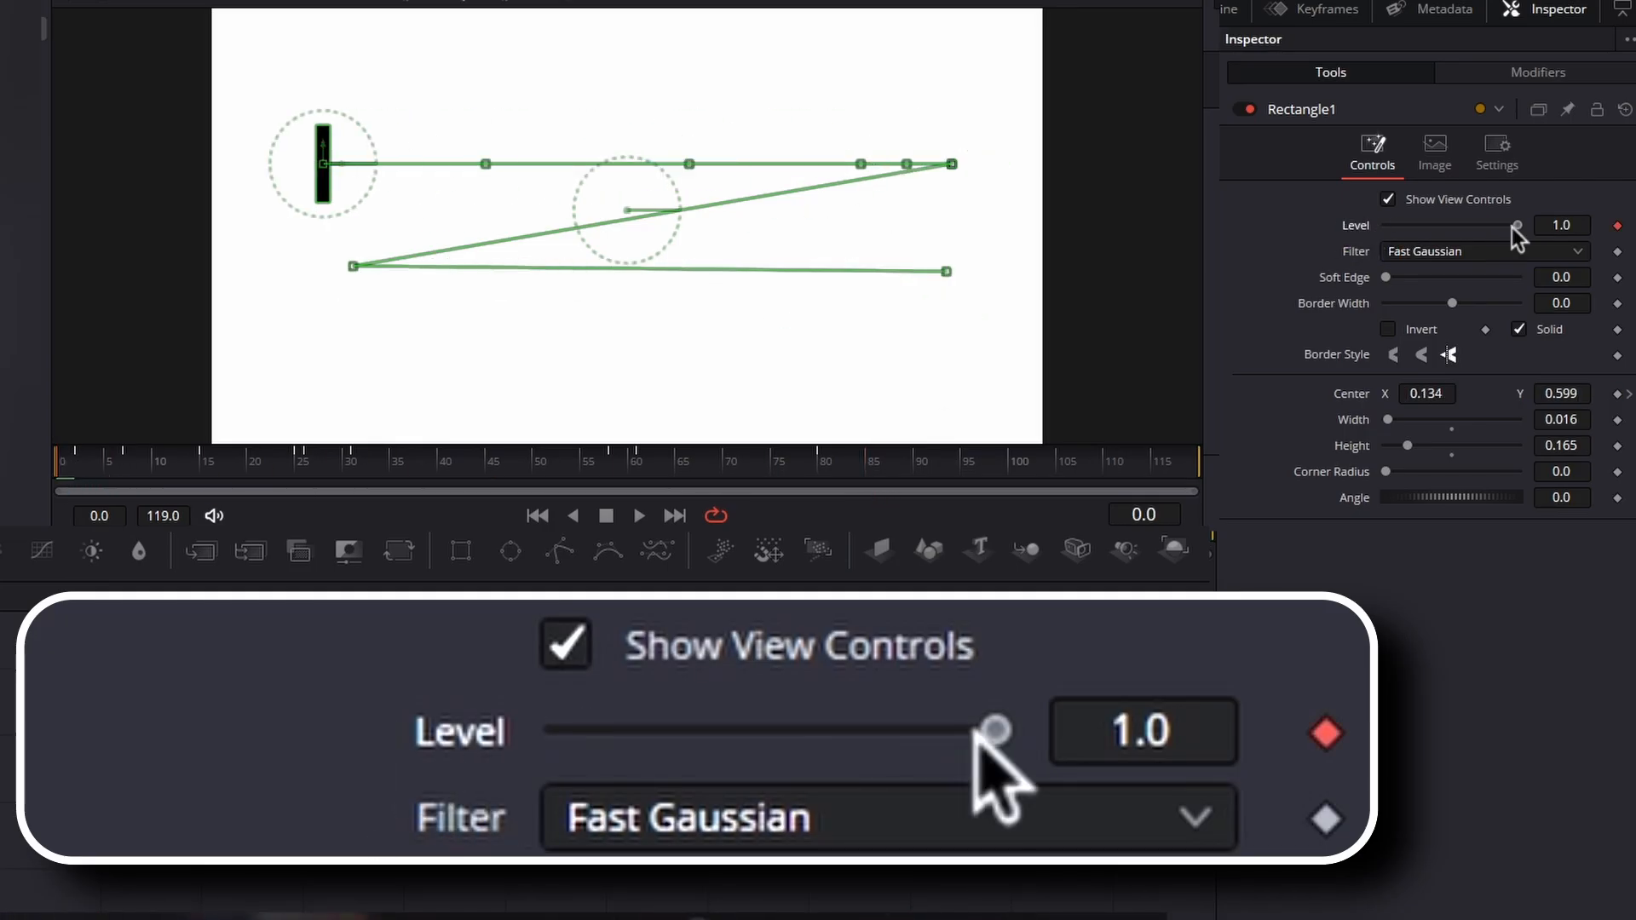
drag(1516, 226, 1614, 225)
key(Right)
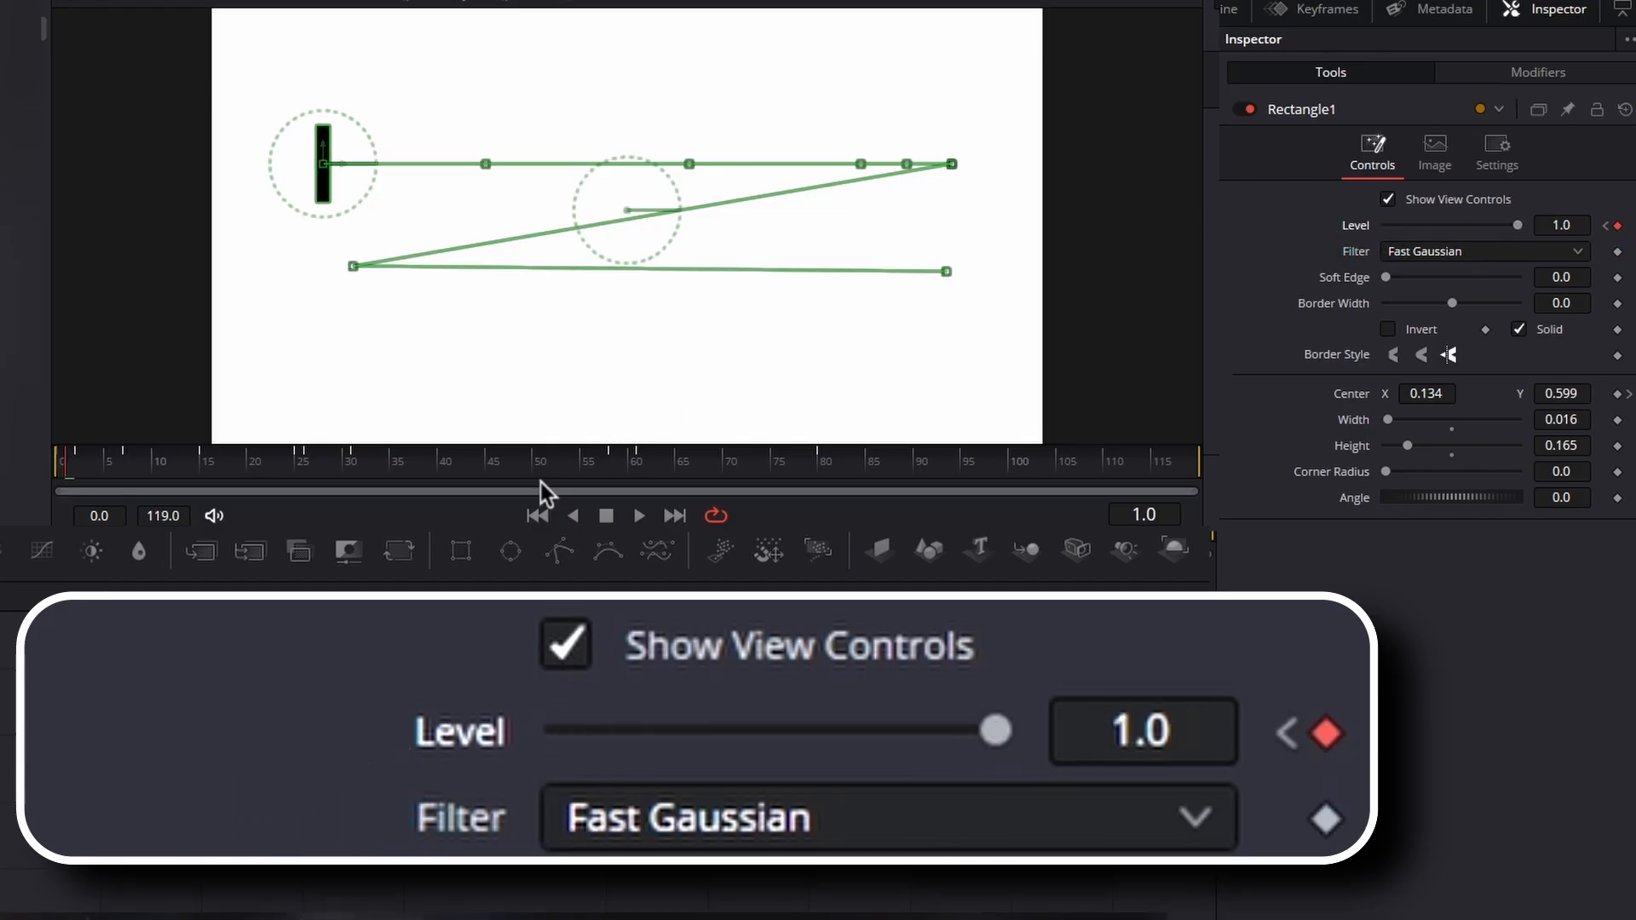
key(Right)
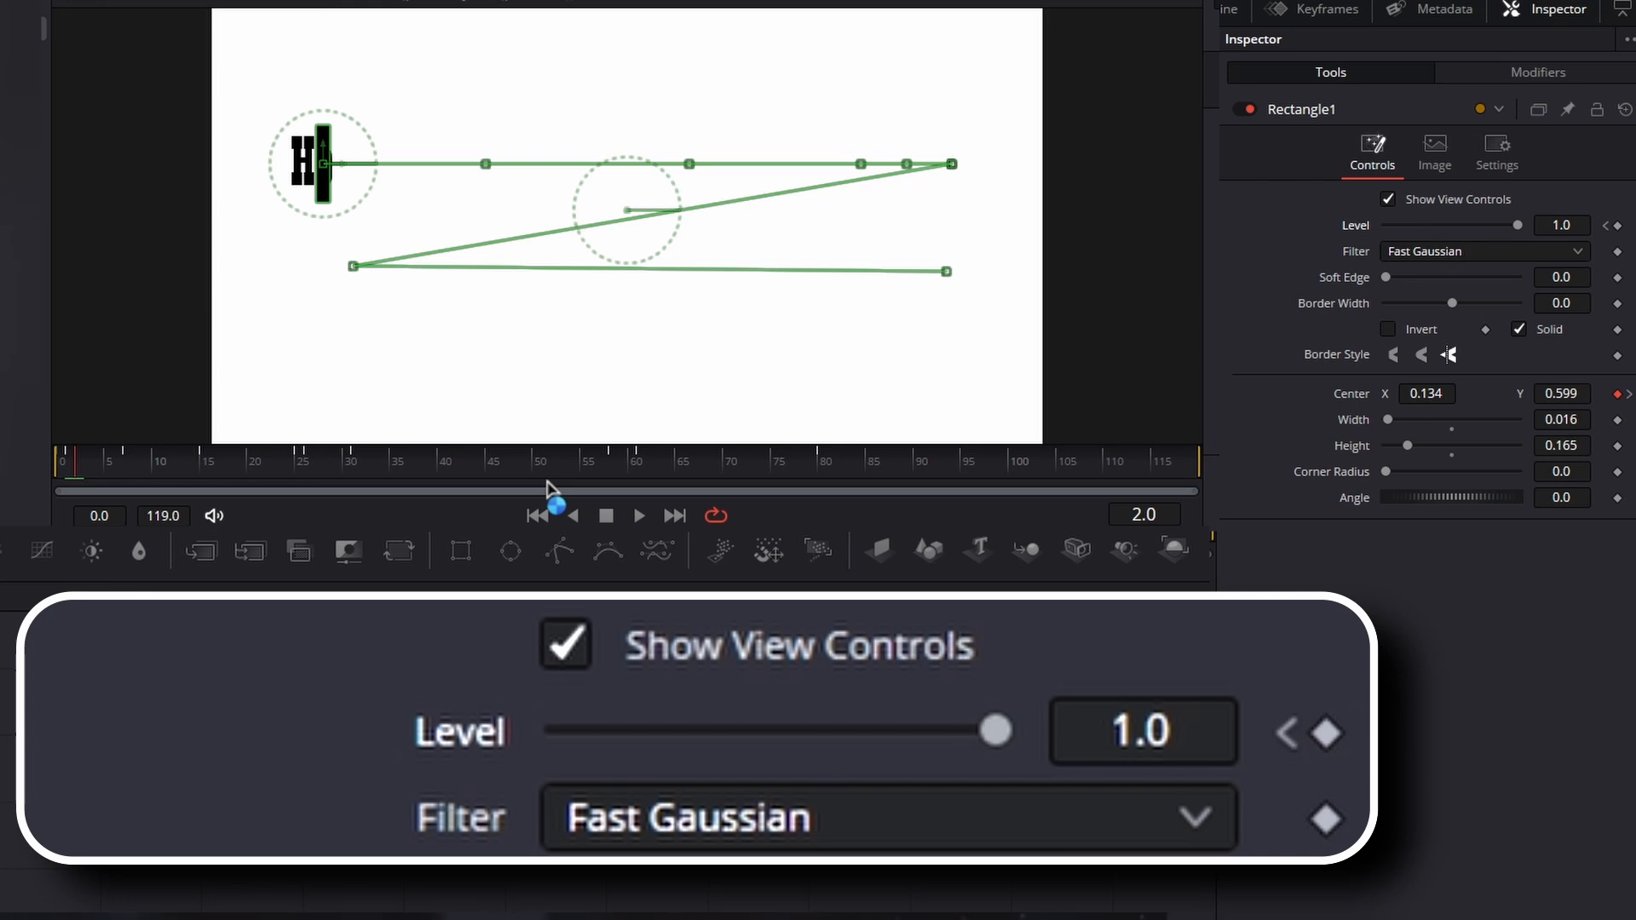
key(Right)
key(Right)
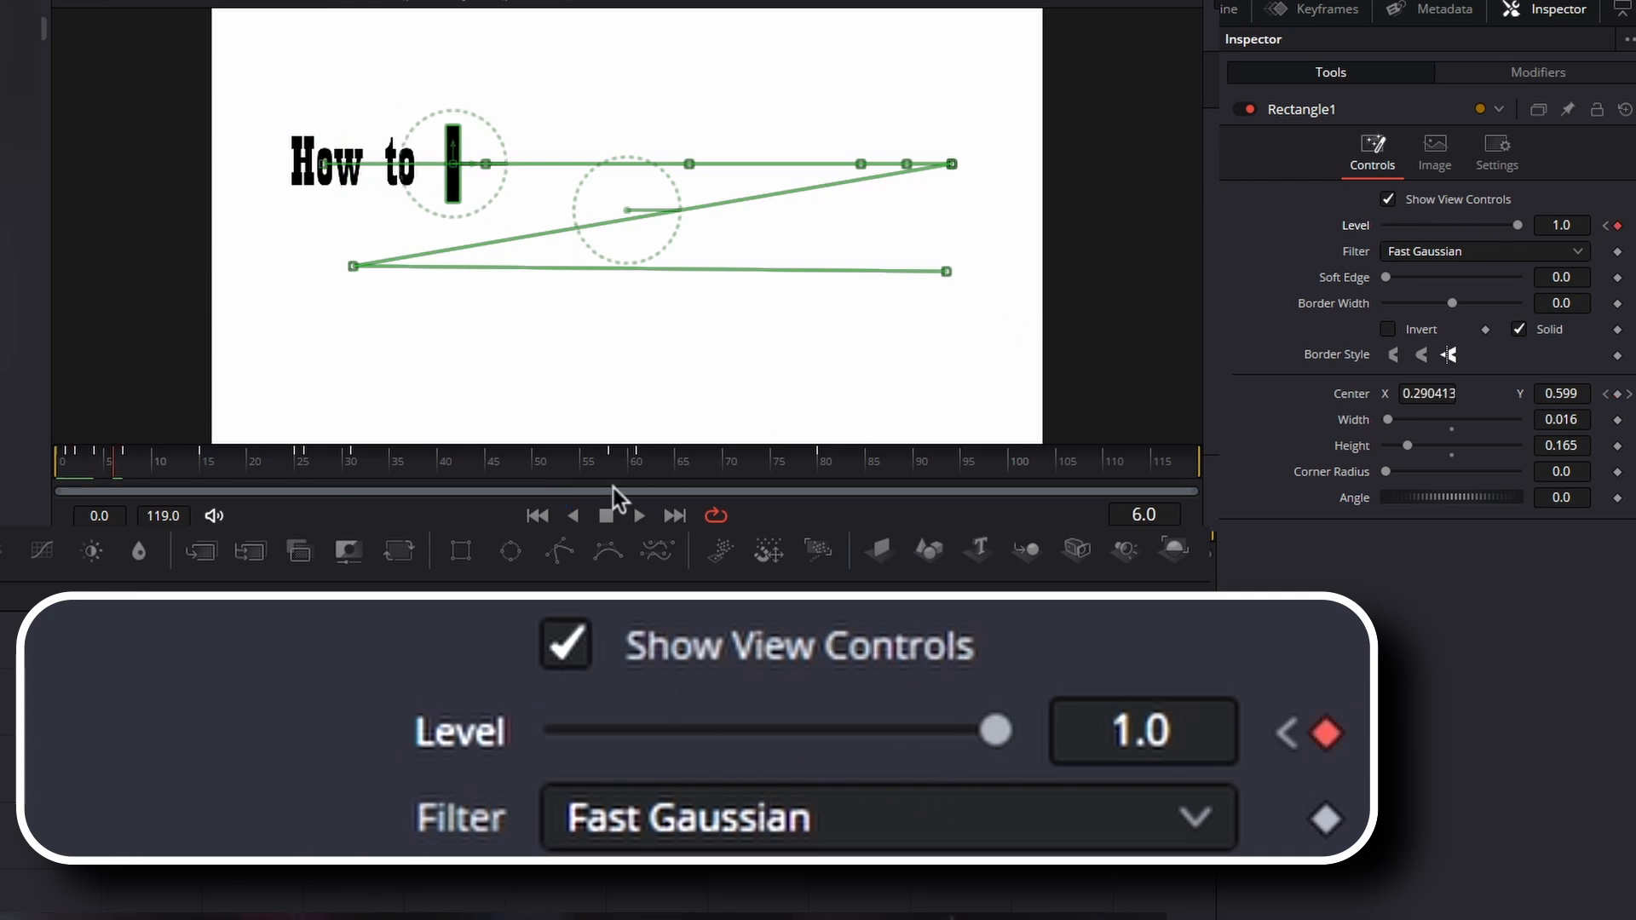
drag(1518, 225, 1398, 229)
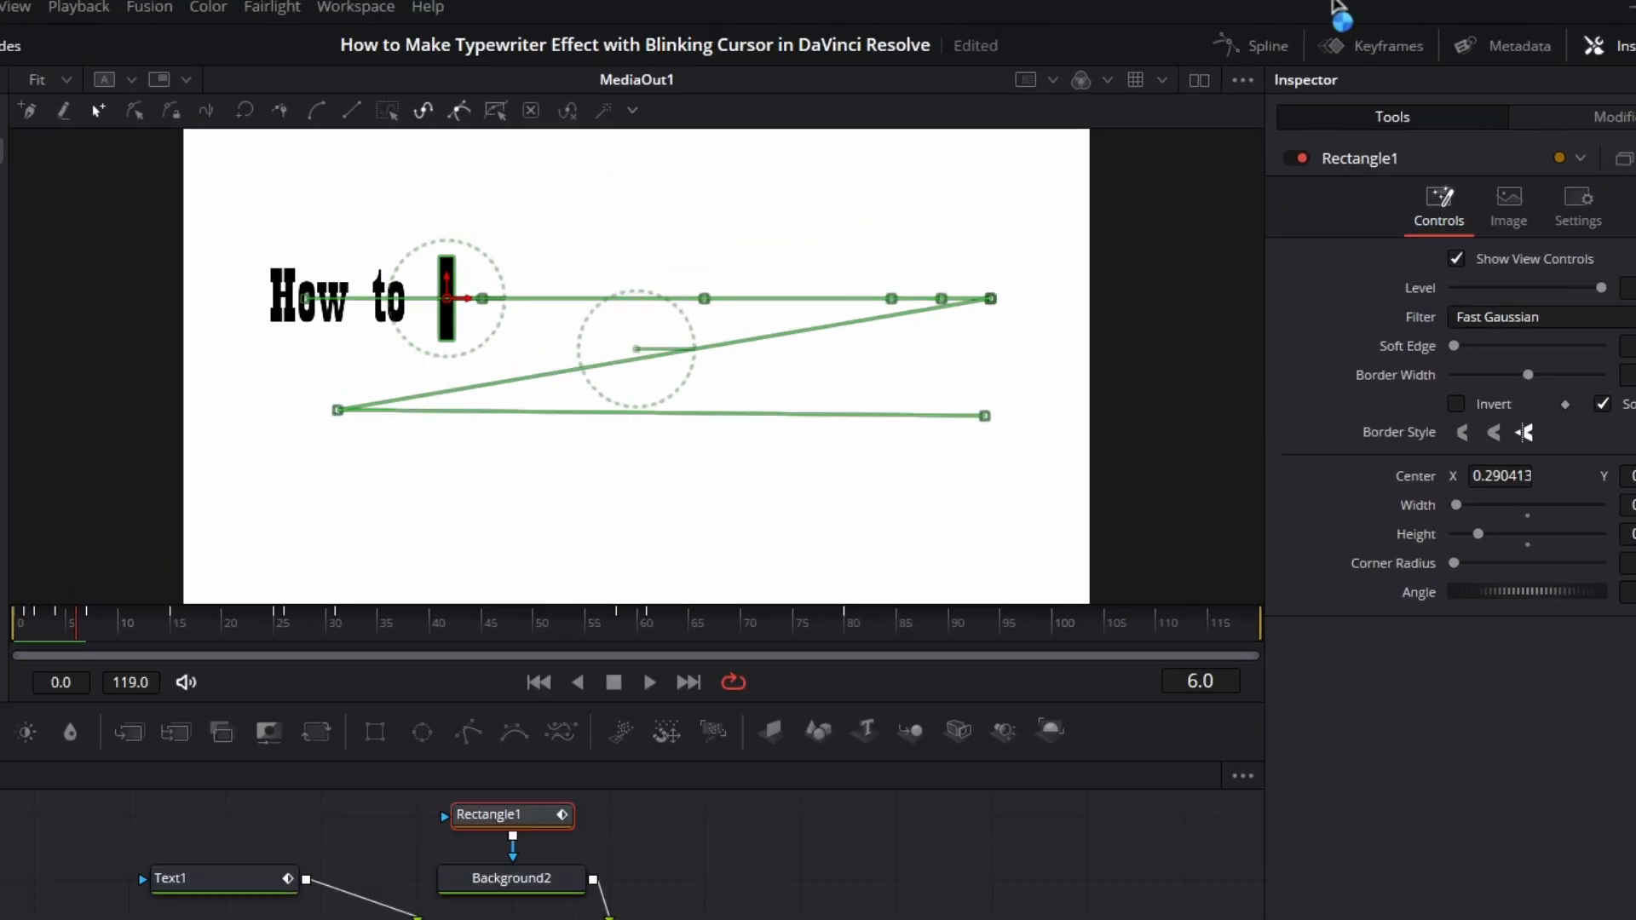
Step: Open the Spline editor and enable only Rectangle1's Level curve for editing
click(1219, 8)
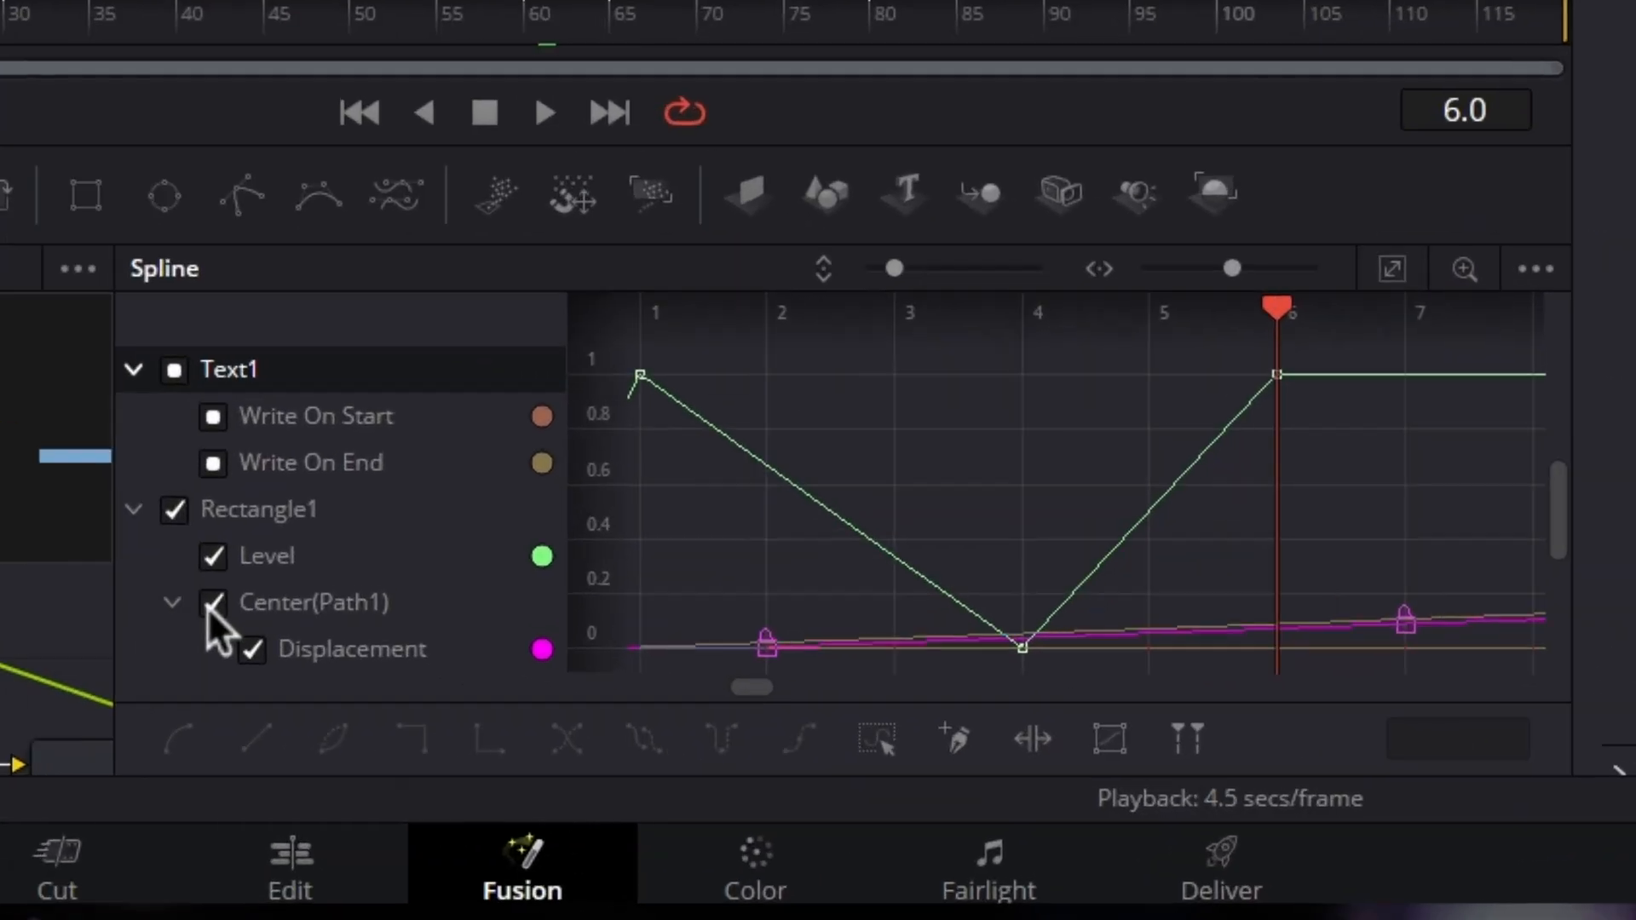
click(252, 650)
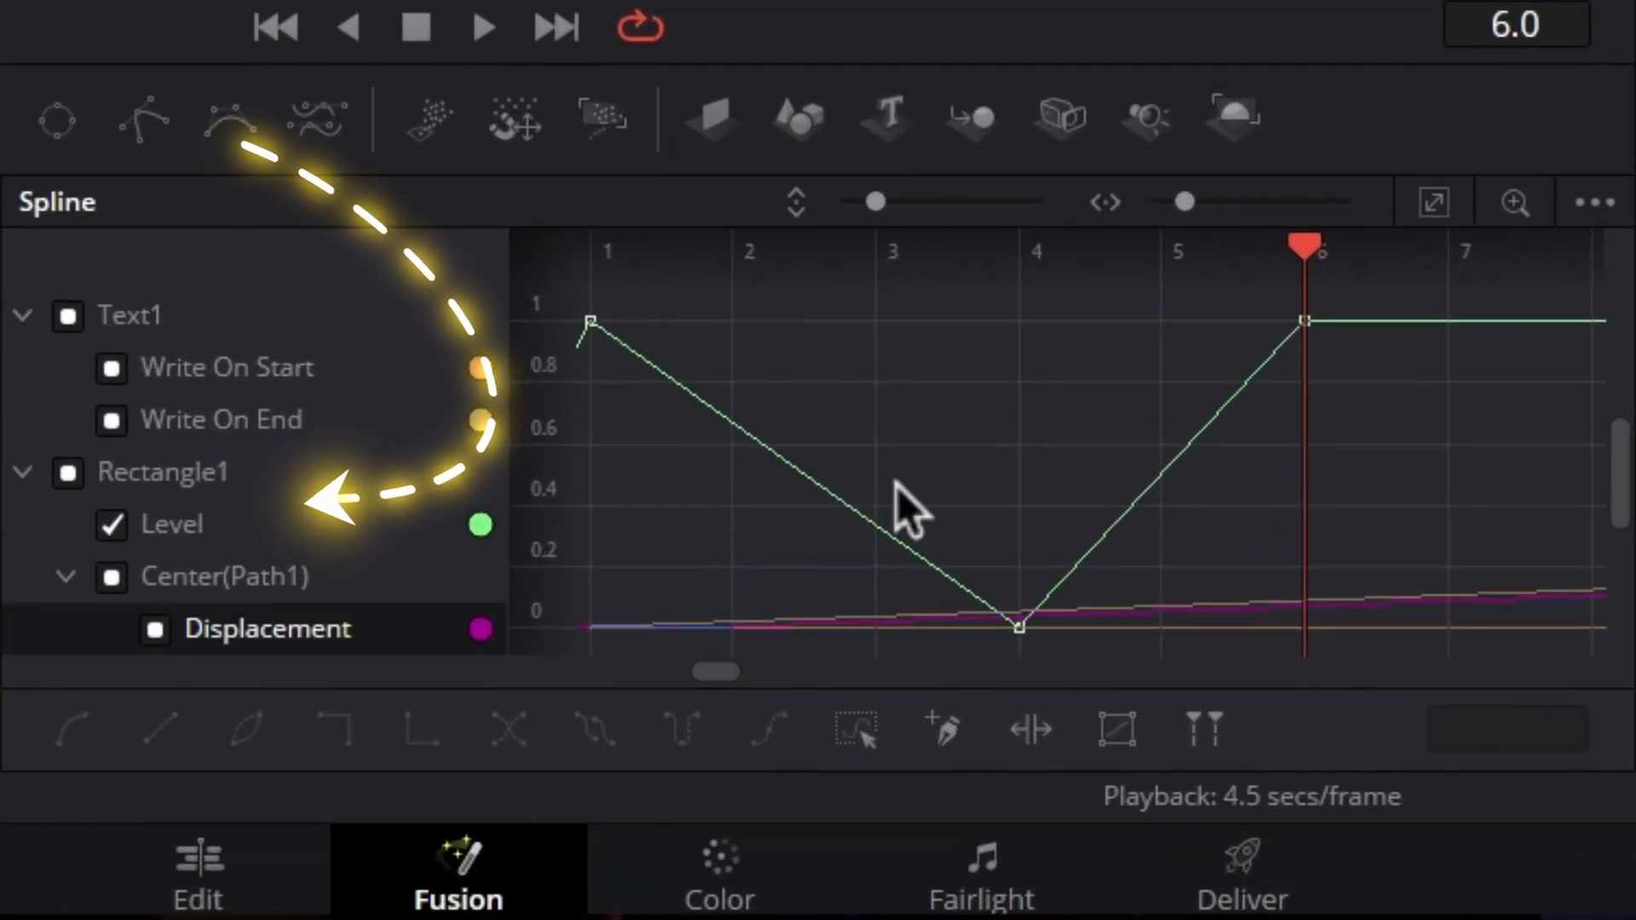
click(1434, 205)
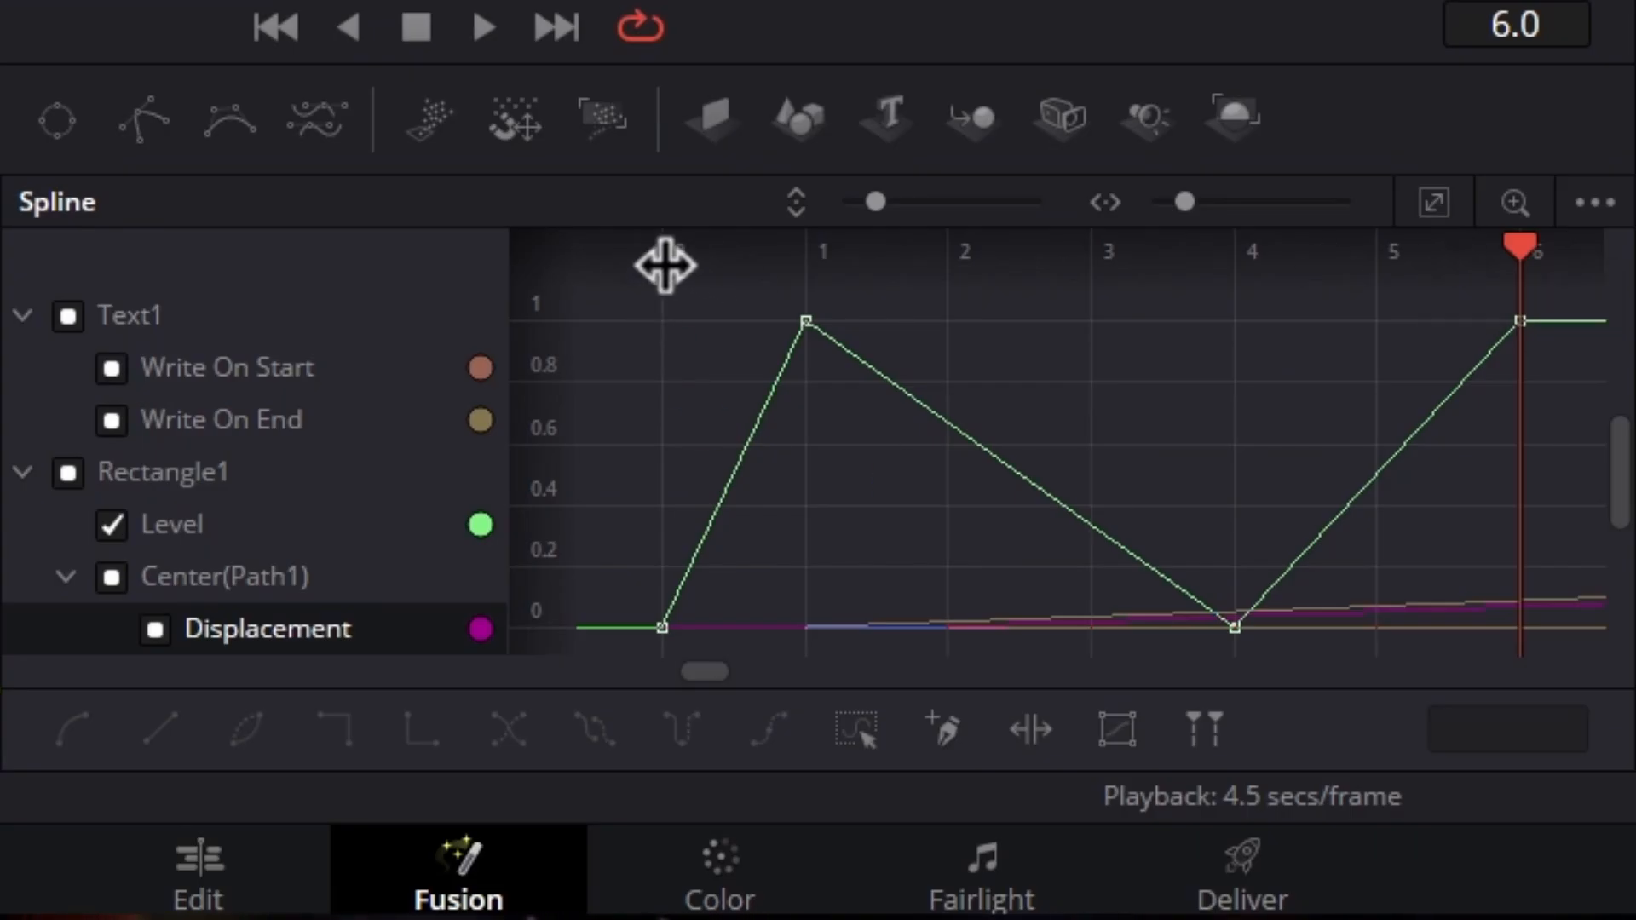
Step: Select all keyframes of the Level curve and set them to repeat with Loop
drag(1605, 658, 1605, 658)
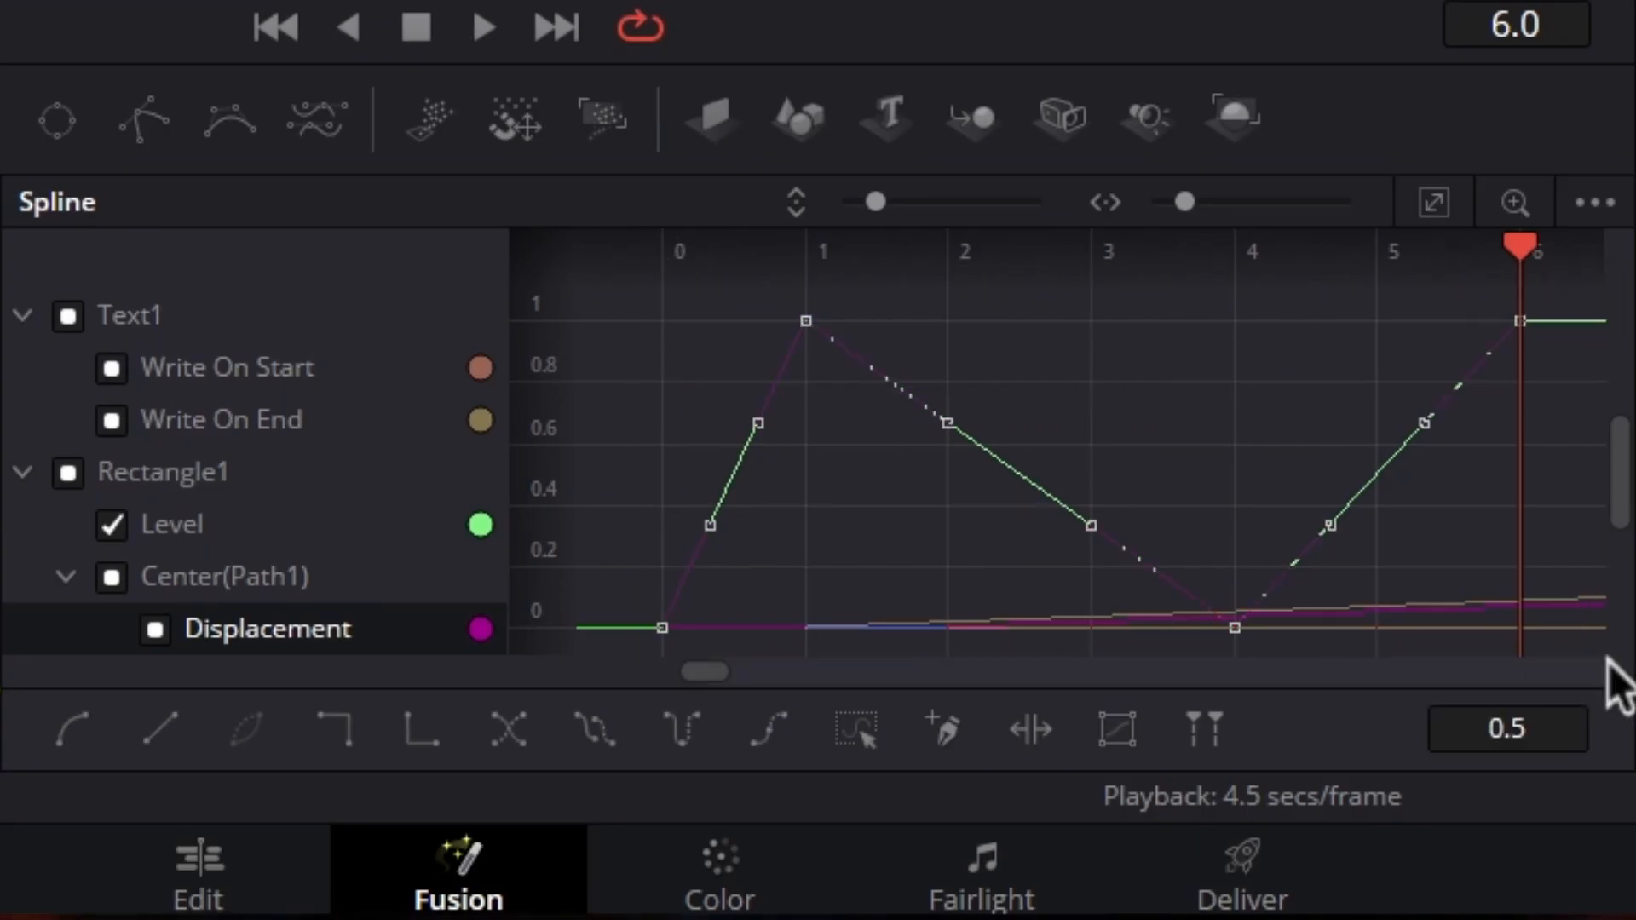
right_click(921, 462)
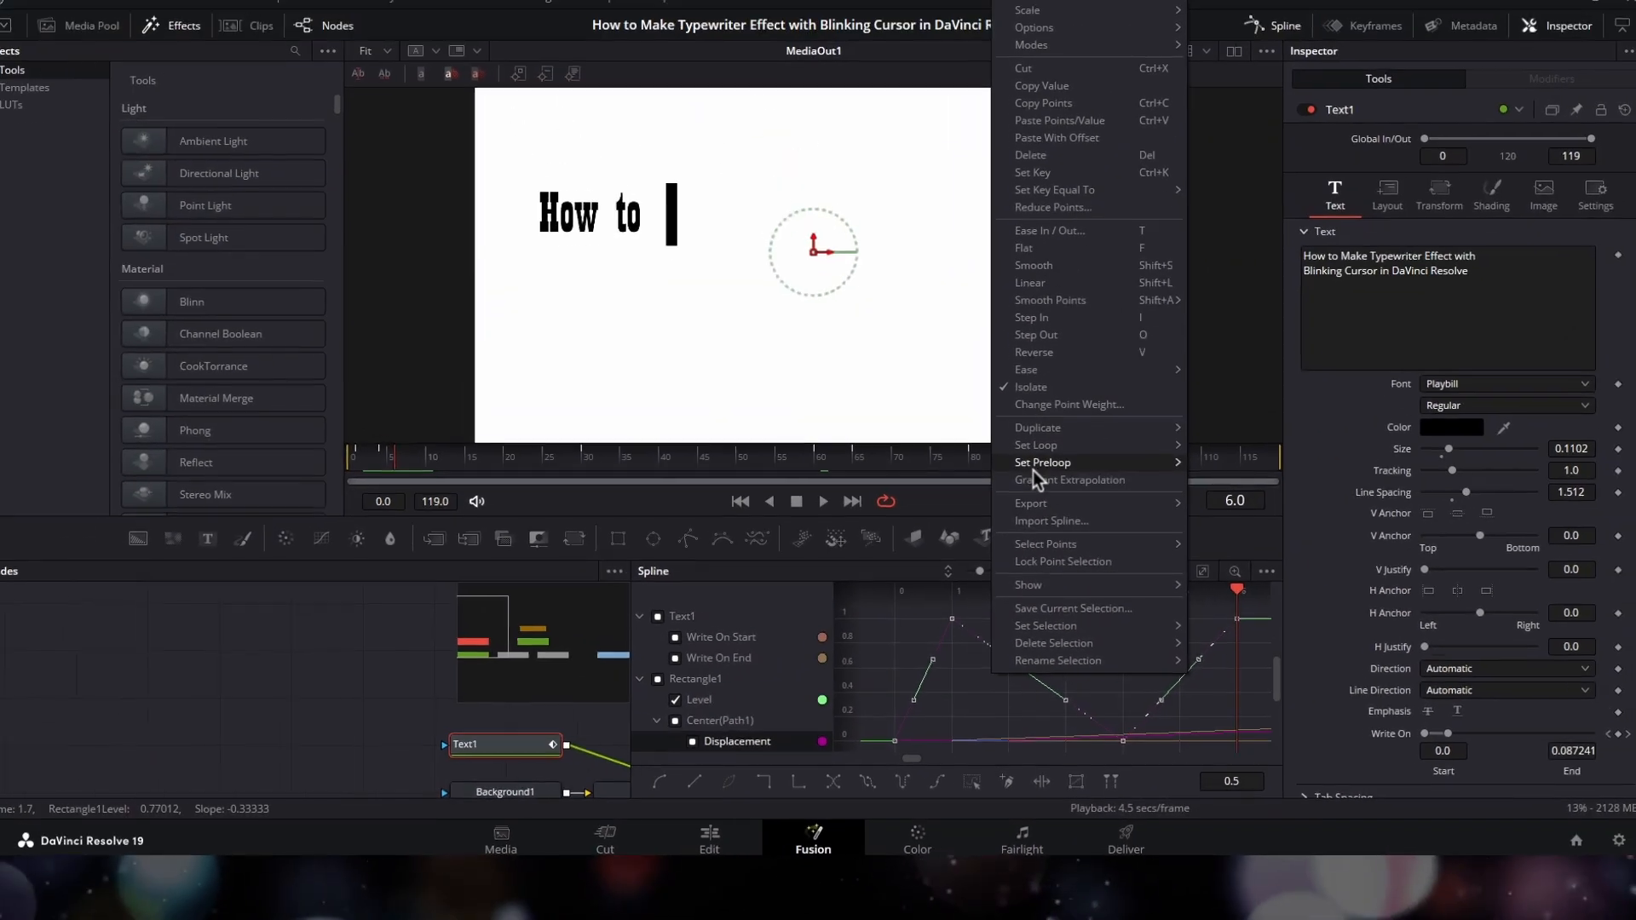
mouse_move(1046, 444)
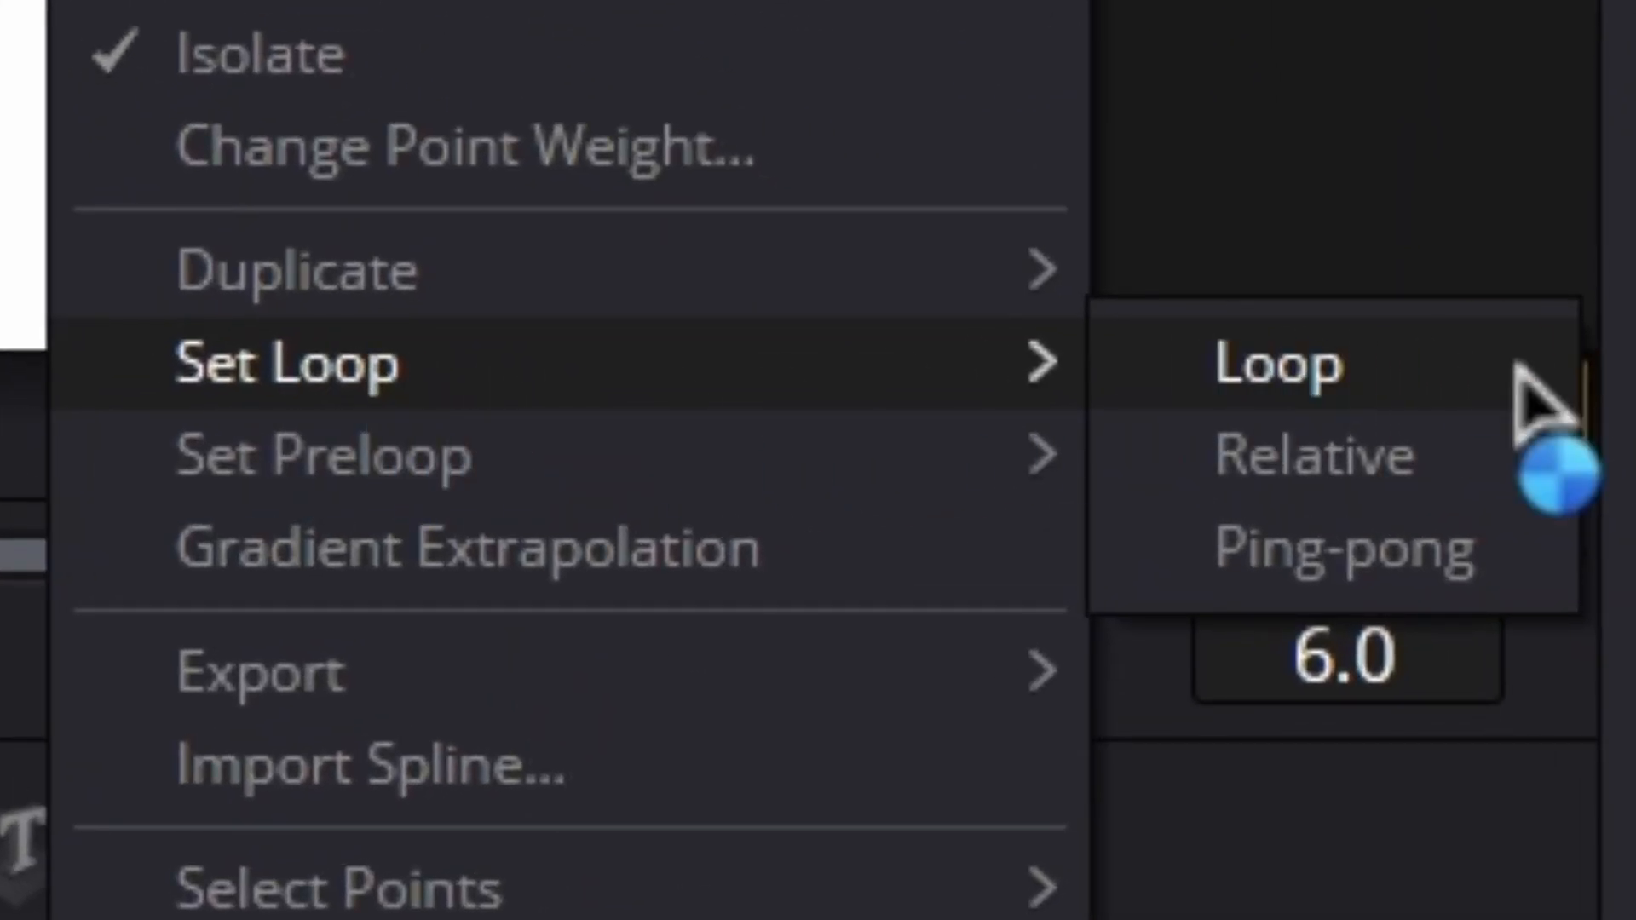
click(1526, 379)
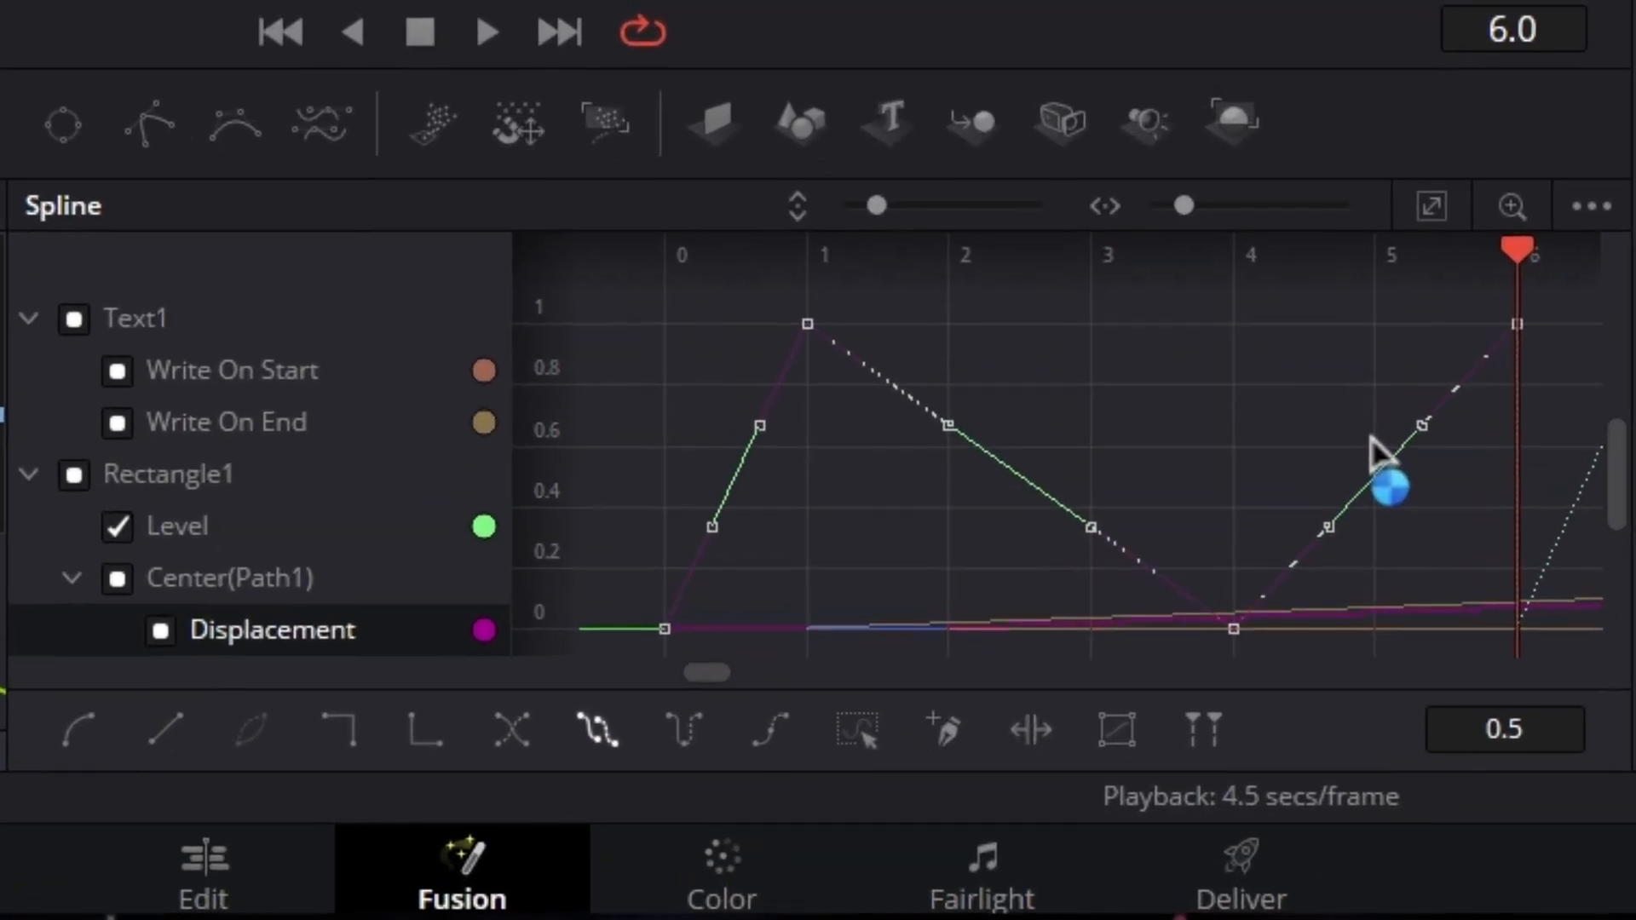
scroll(1166, 751, right, 3)
scroll(1368, 439, right, 3)
scroll(1363, 439, left, 6)
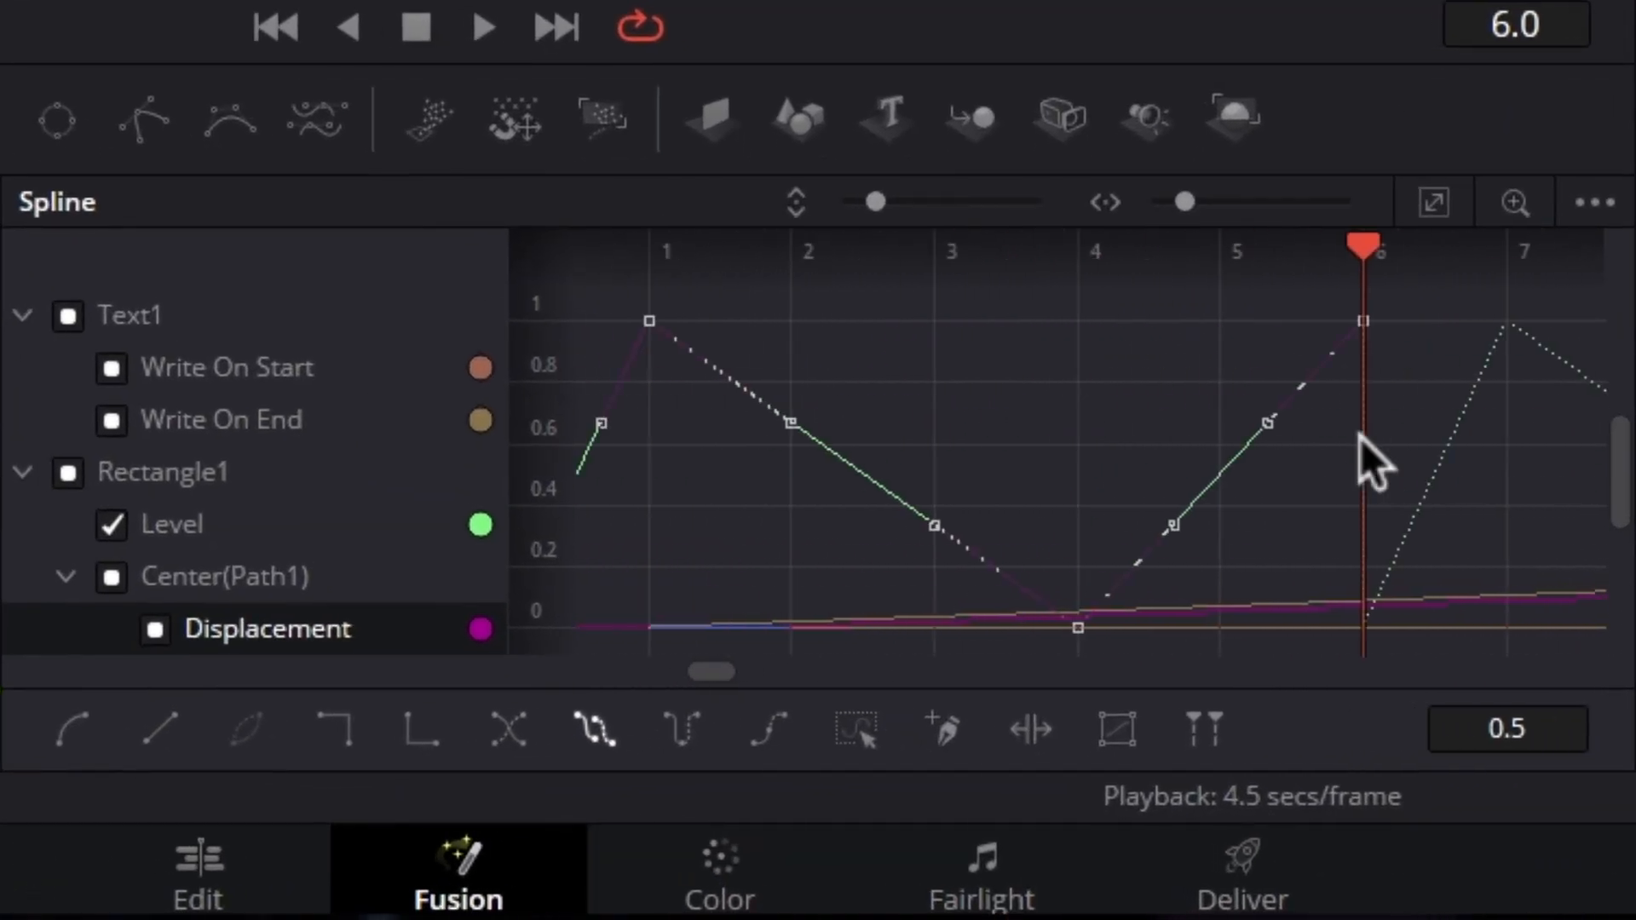